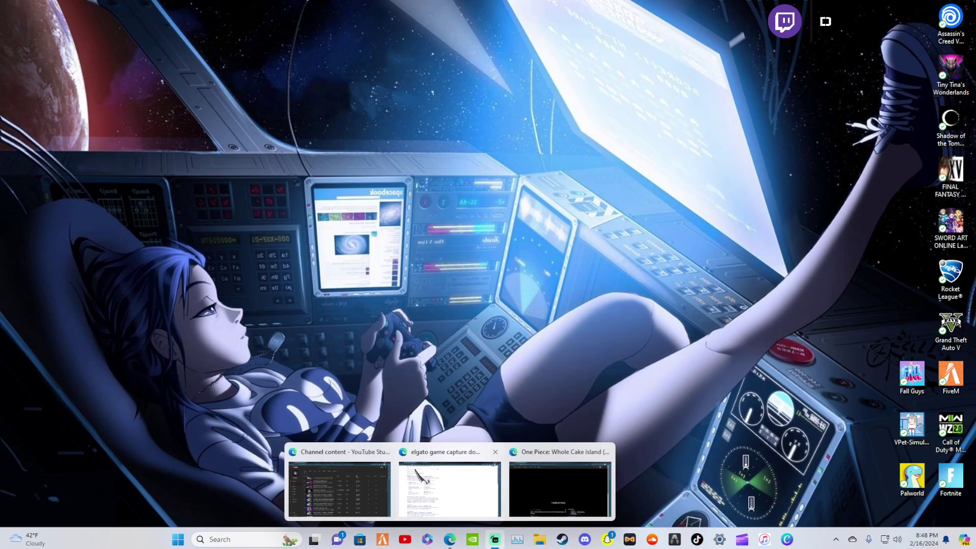
Bring the Edge window to the front and open a new blank tab.
click(426, 482)
key(ctrl+t)
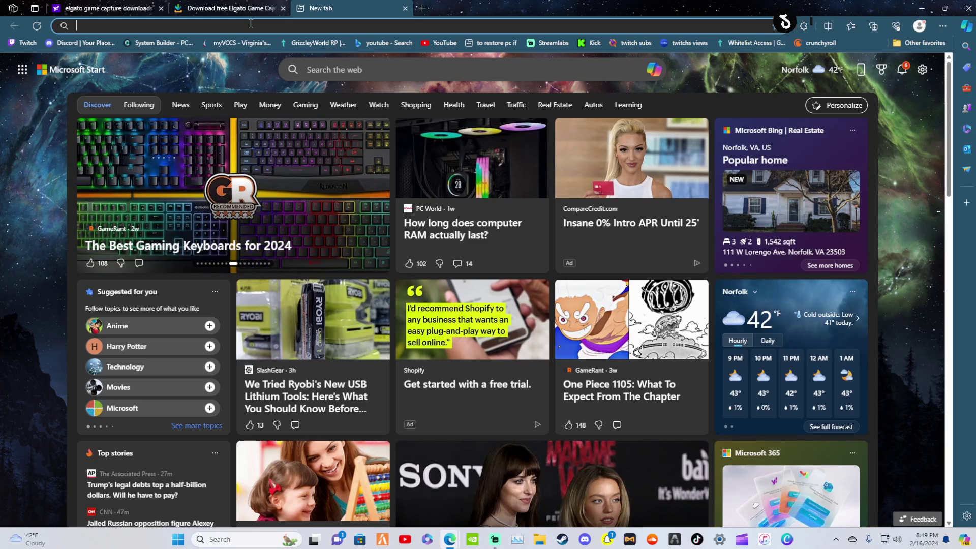
text(e)
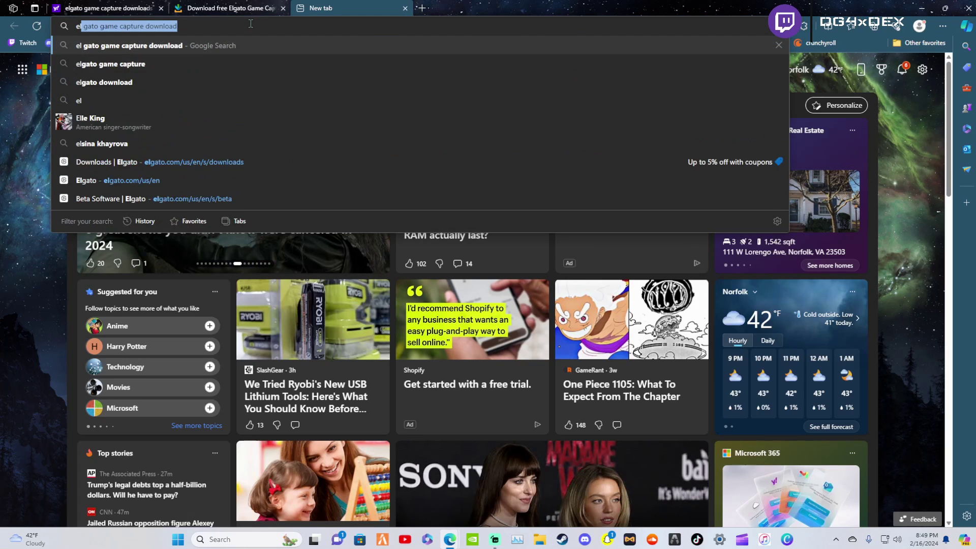
text(l)
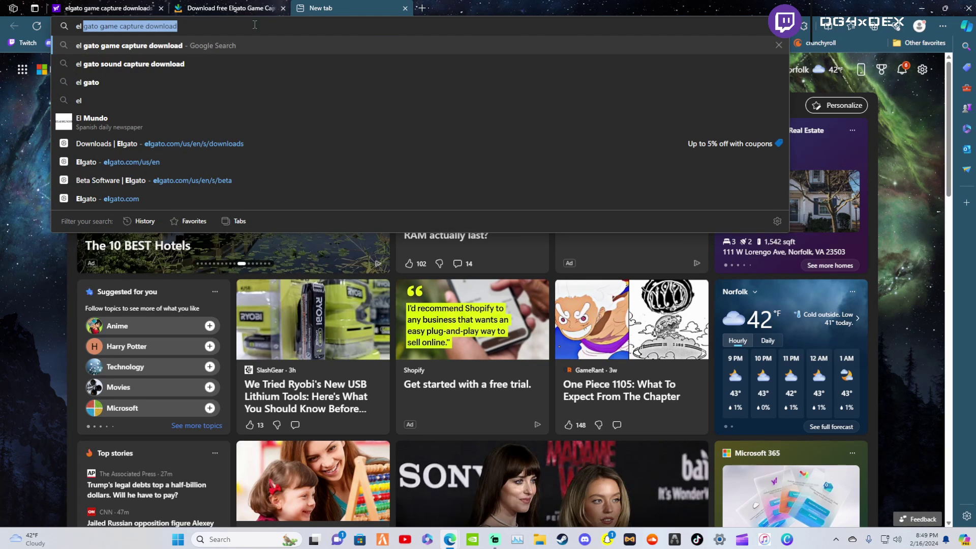
Search Yahoo for 'el gato game capture download' and open the 'Downloads | Elgato' result.
click(236, 50)
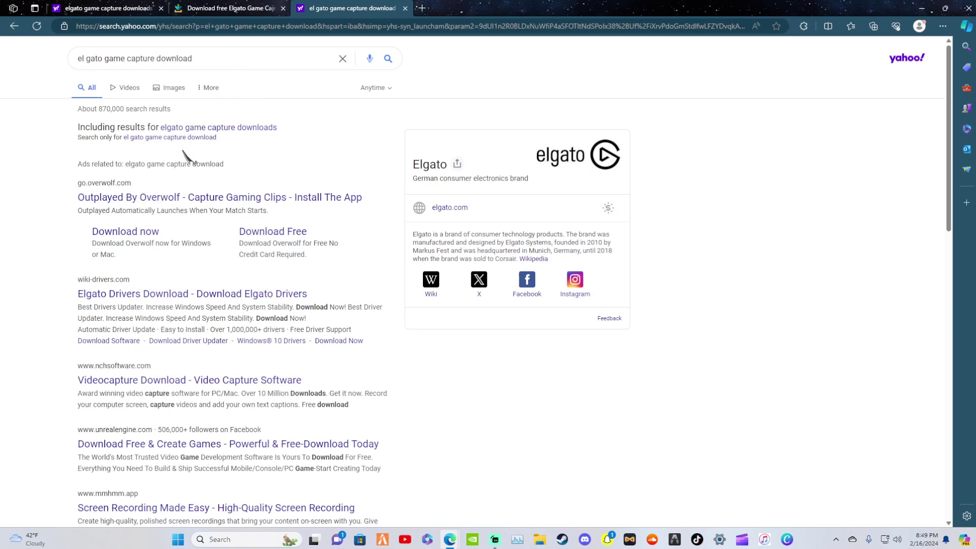
scroll(147, 264, down, 1)
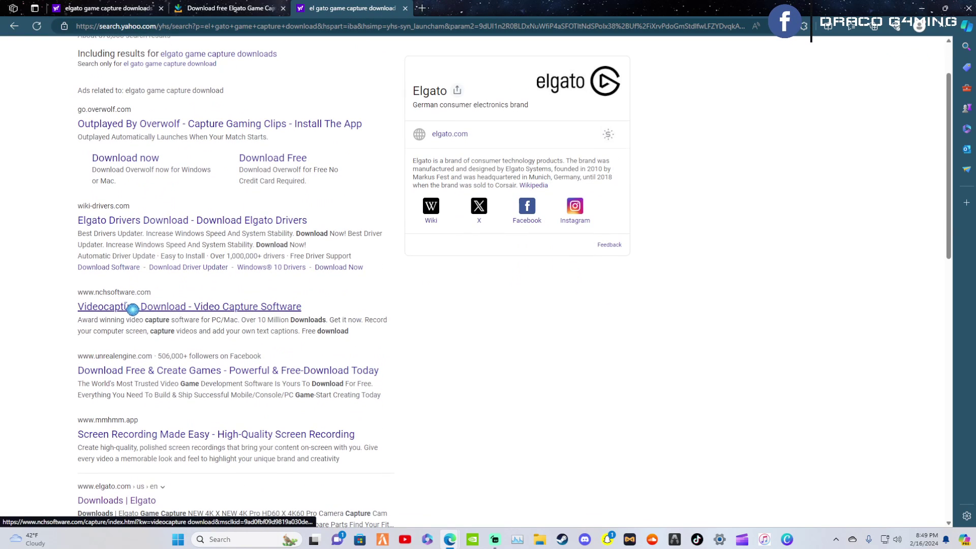
scroll(134, 343, down, 1)
scroll(141, 362, down, 1)
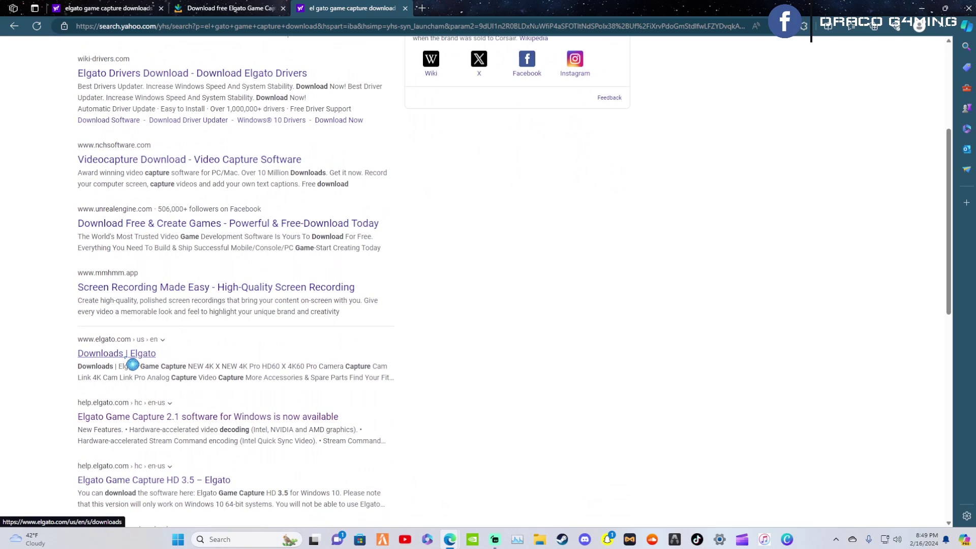
click(127, 357)
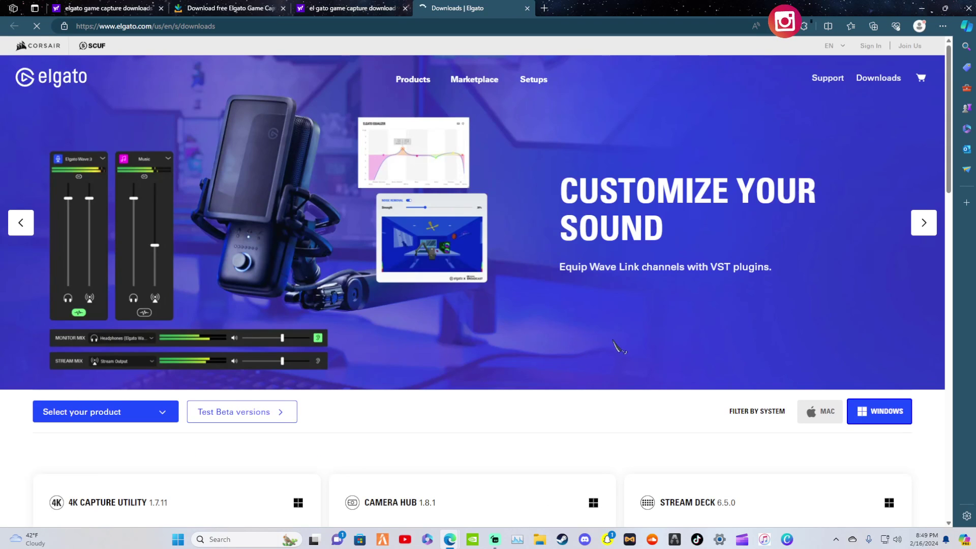
scroll(505, 266, down, 3)
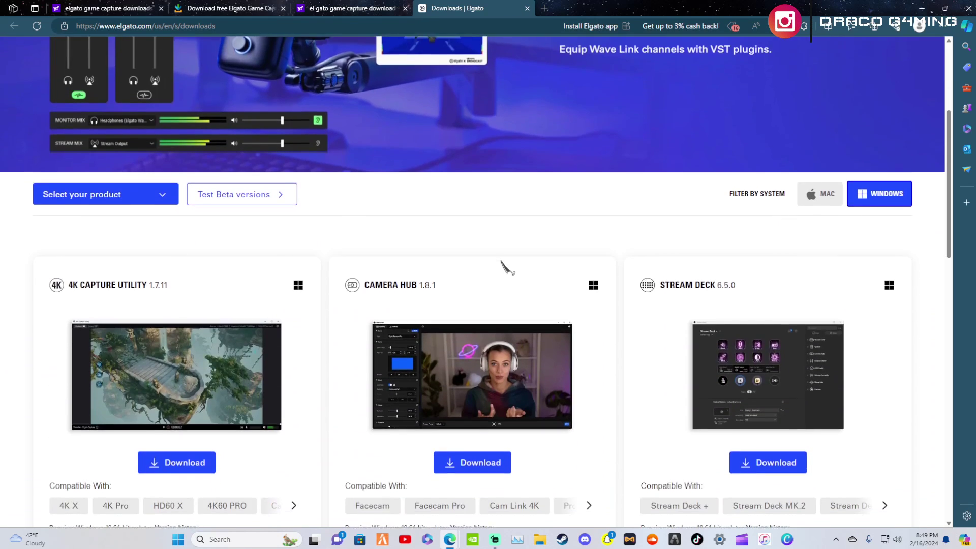
scroll(451, 274, down, 3)
scroll(467, 269, down, 2)
scroll(473, 275, down, 1)
scroll(524, 301, down, 1)
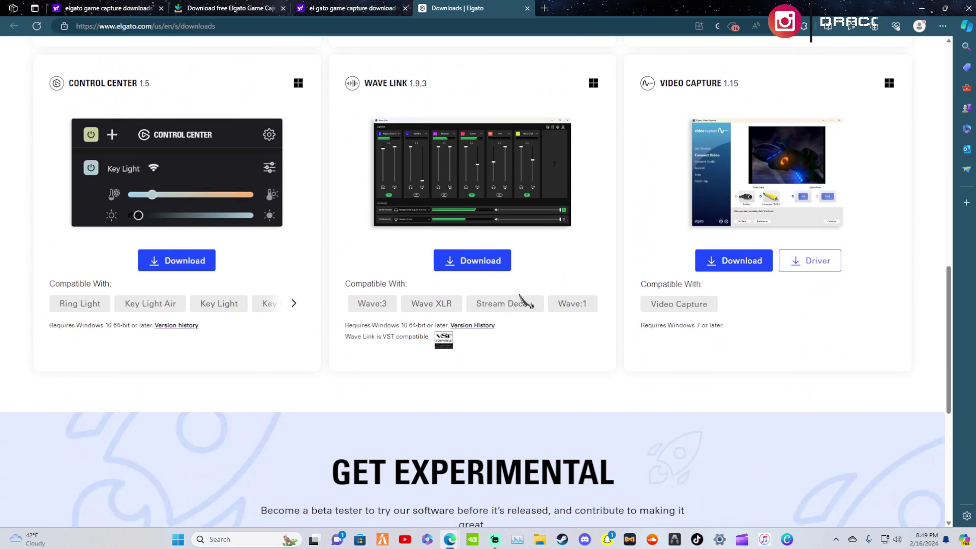
scroll(546, 271, up, 2)
scroll(546, 263, up, 2)
scroll(546, 263, up, 2)
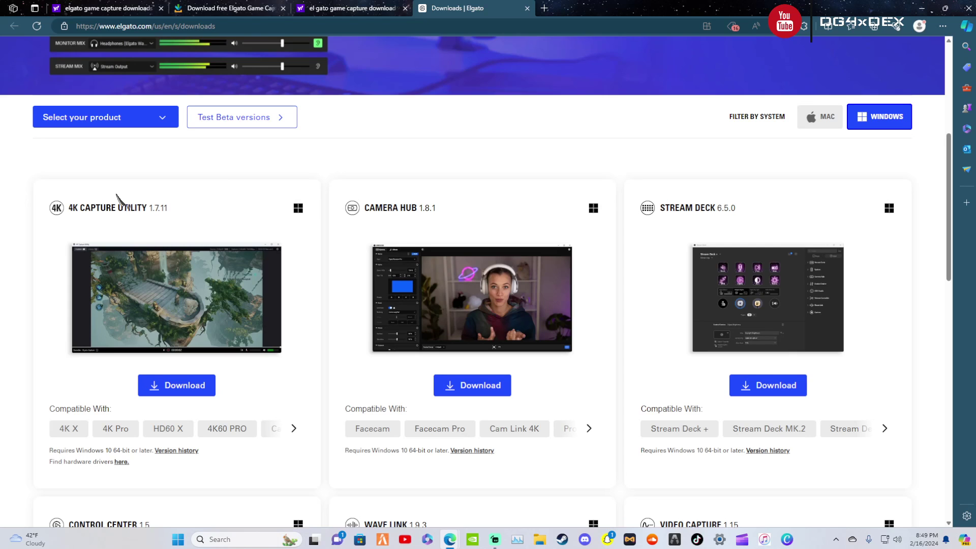
scroll(573, 270, down, 2)
scroll(540, 274, down, 4)
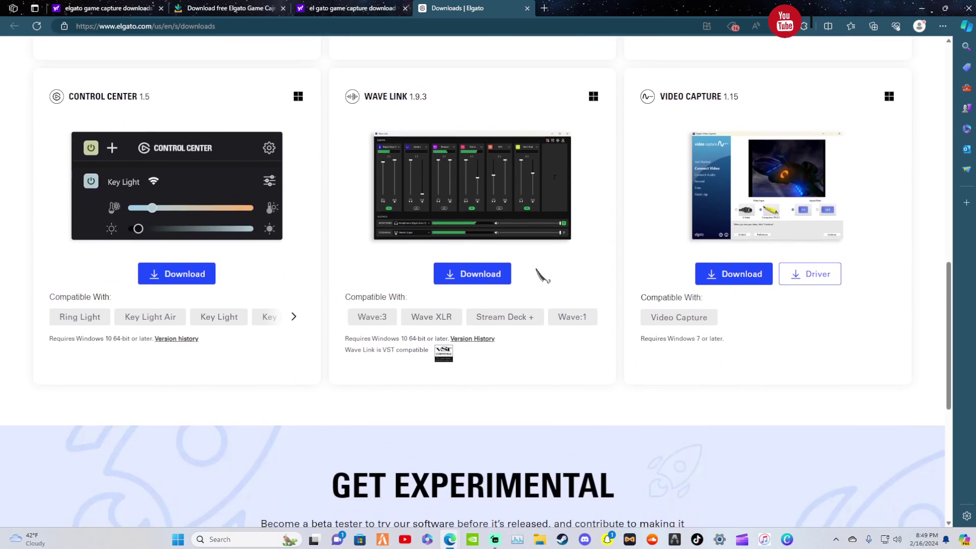
scroll(540, 275, up, 1)
scroll(653, 316, down, 2)
scroll(758, 218, up, 2)
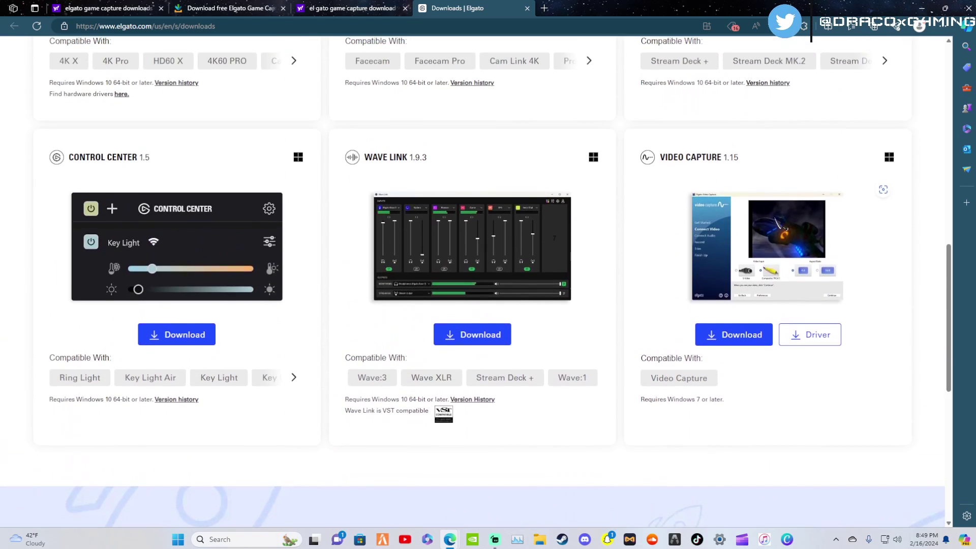
scroll(762, 221, up, 3)
scroll(547, 222, up, 2)
scroll(396, 208, up, 1)
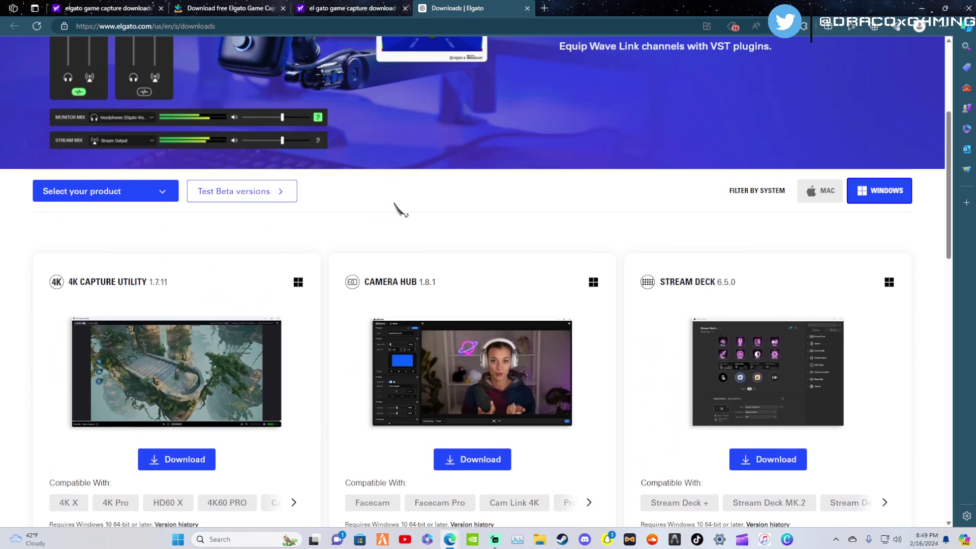
Check Elgato's macOS and Windows download lists, then view and close the Beta Software page.
click(822, 191)
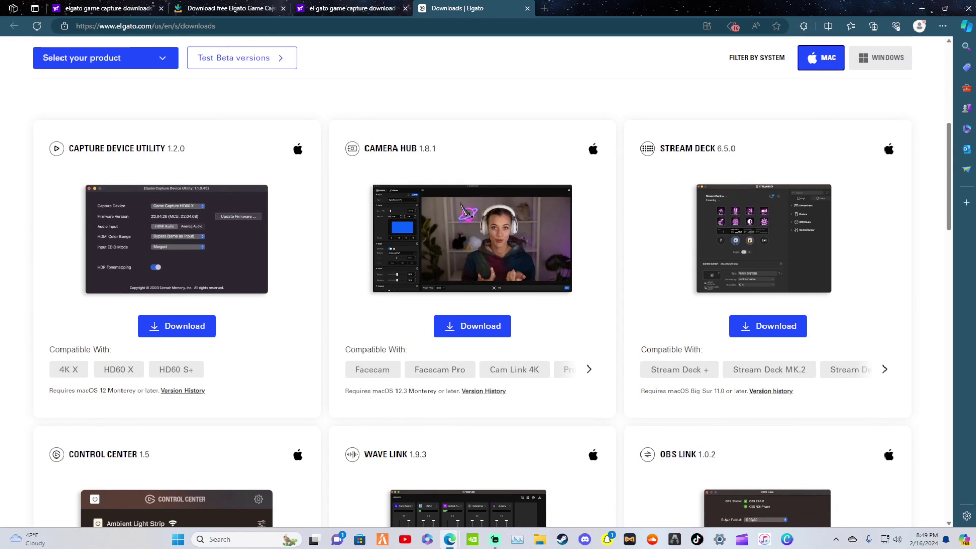
scroll(584, 206, down, 2)
scroll(462, 218, up, 3)
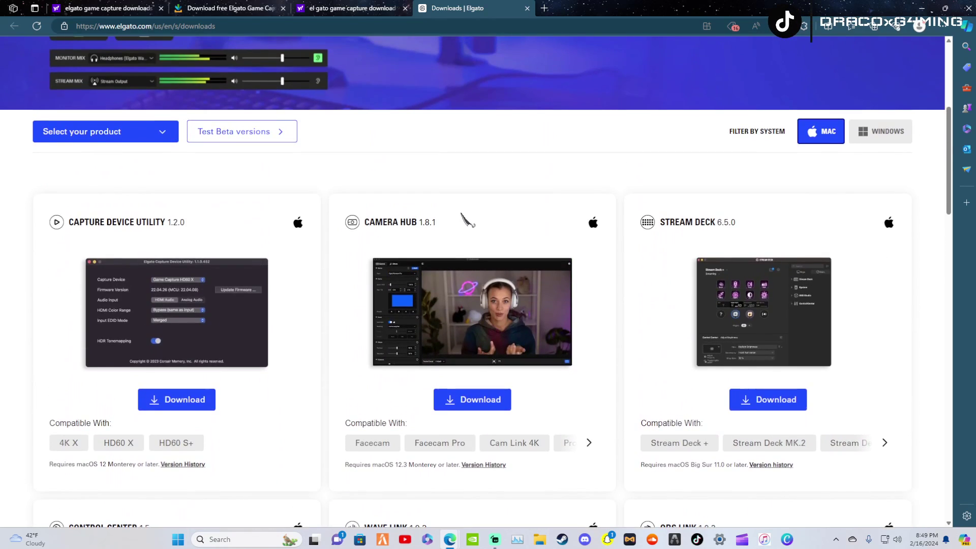
scroll(465, 221, down, 2)
scroll(466, 221, down, 1)
scroll(464, 222, down, 3)
scroll(488, 223, down, 2)
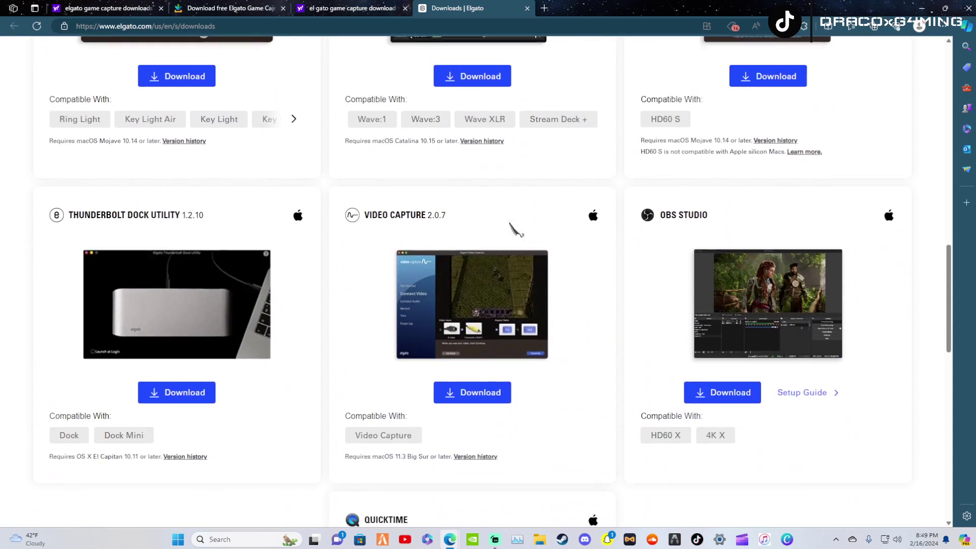
scroll(512, 224, down, 2)
scroll(551, 238, down, 3)
scroll(572, 230, up, 4)
scroll(572, 229, up, 4)
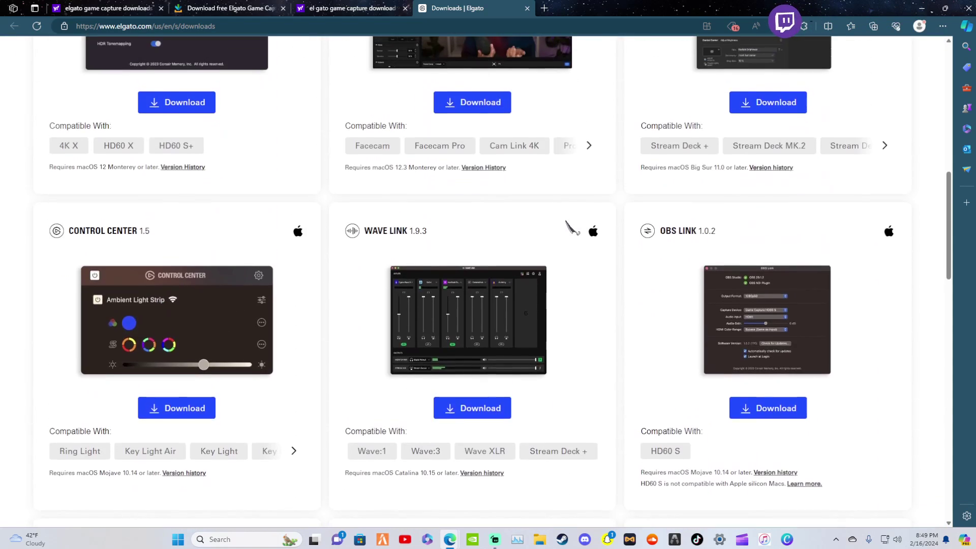
scroll(573, 231, up, 3)
scroll(763, 210, up, 2)
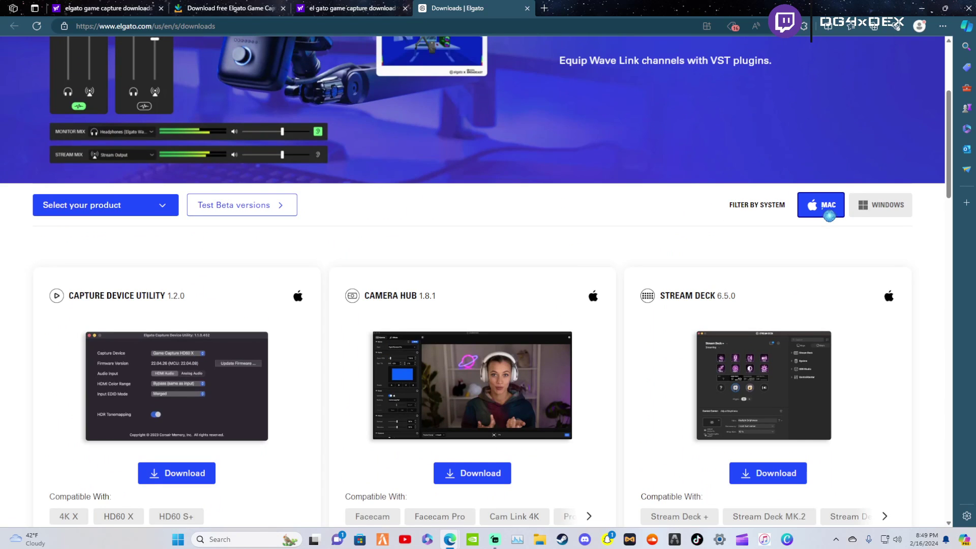
click(899, 206)
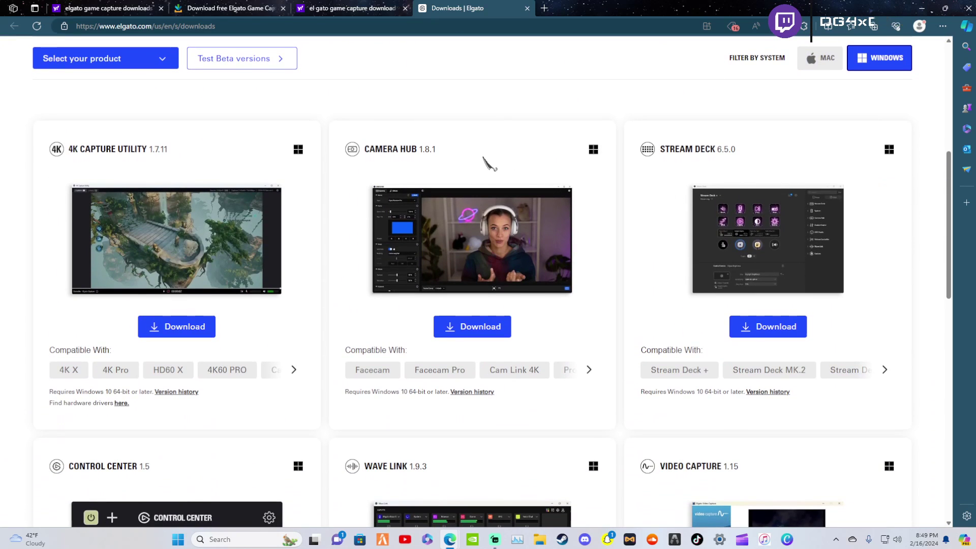
scroll(369, 208, down, 5)
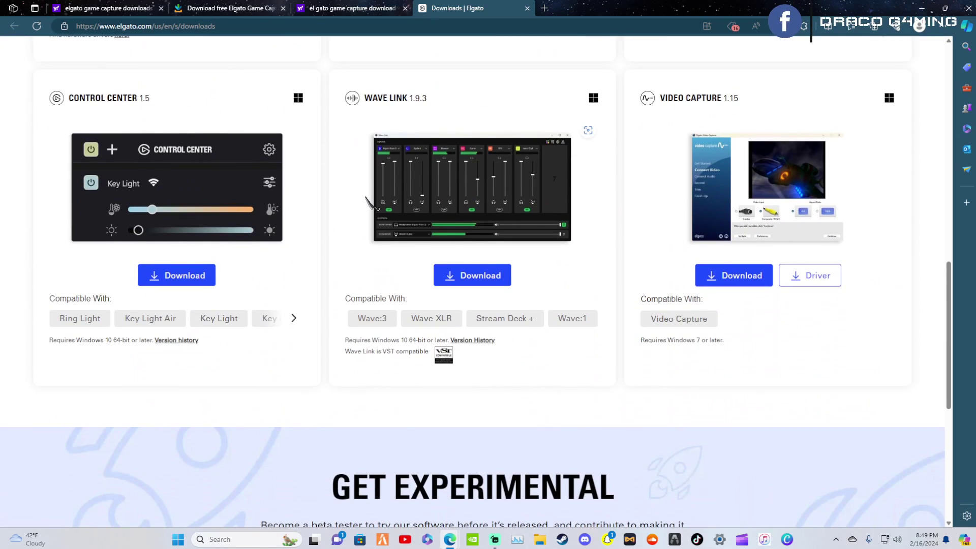
scroll(369, 202, up, 4)
scroll(358, 218, up, 3)
scroll(336, 240, up, 2)
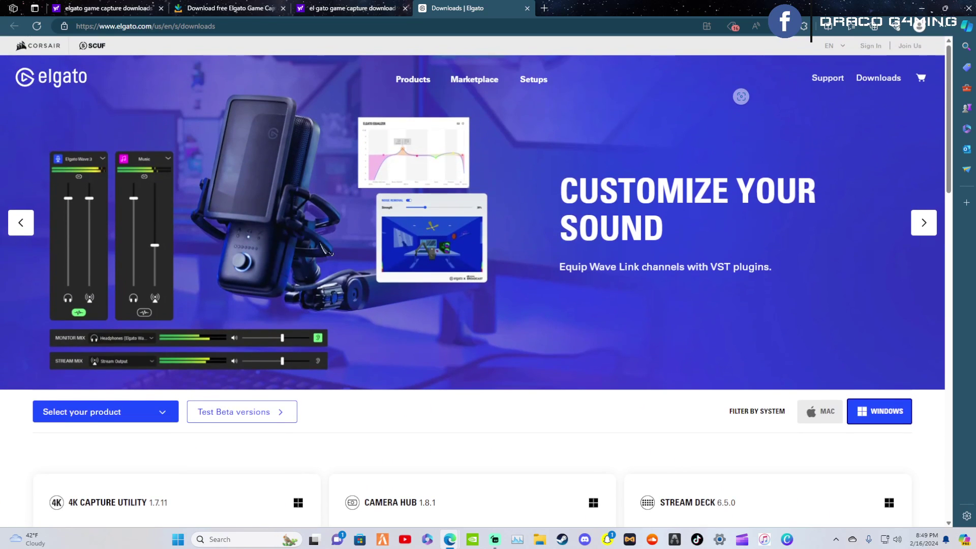
click(269, 416)
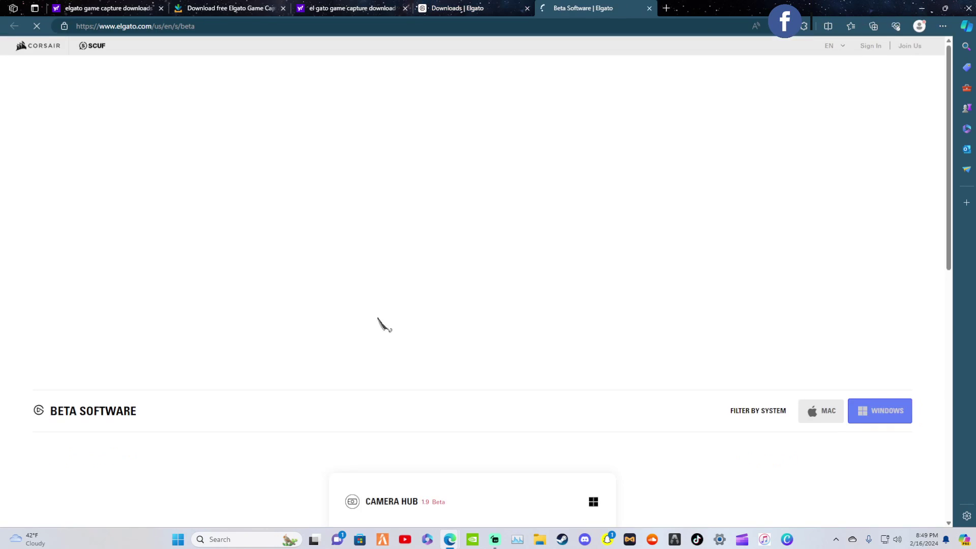
scroll(500, 321, down, 5)
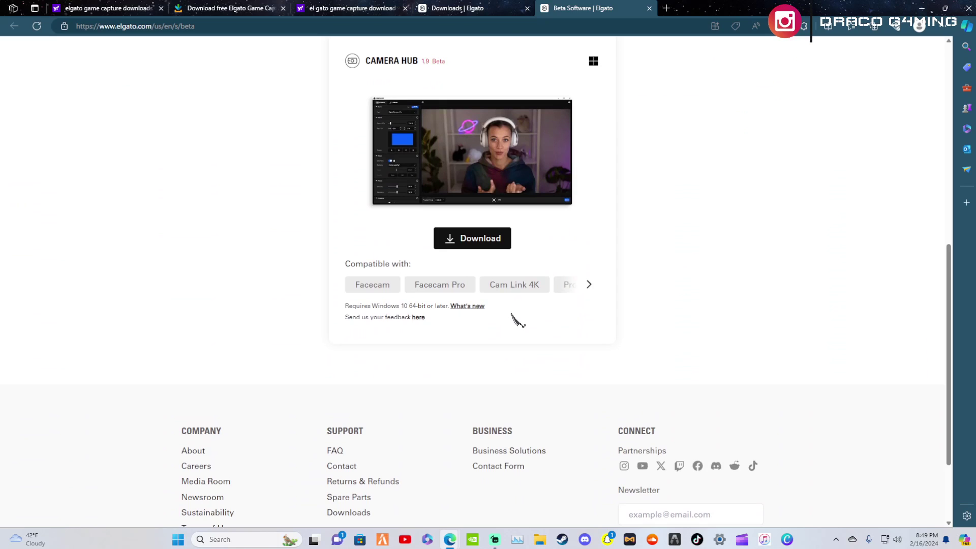
scroll(512, 315, up, 5)
click(649, 9)
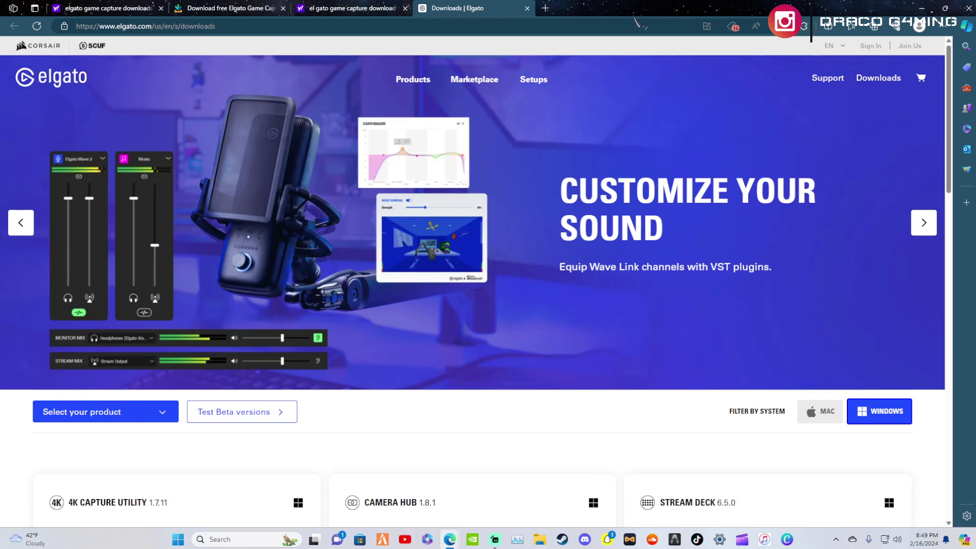
Close the Elgato Downloads and duplicate Yahoo tabs, and correct the query to 'elgato game capture downloads free'.
click(527, 8)
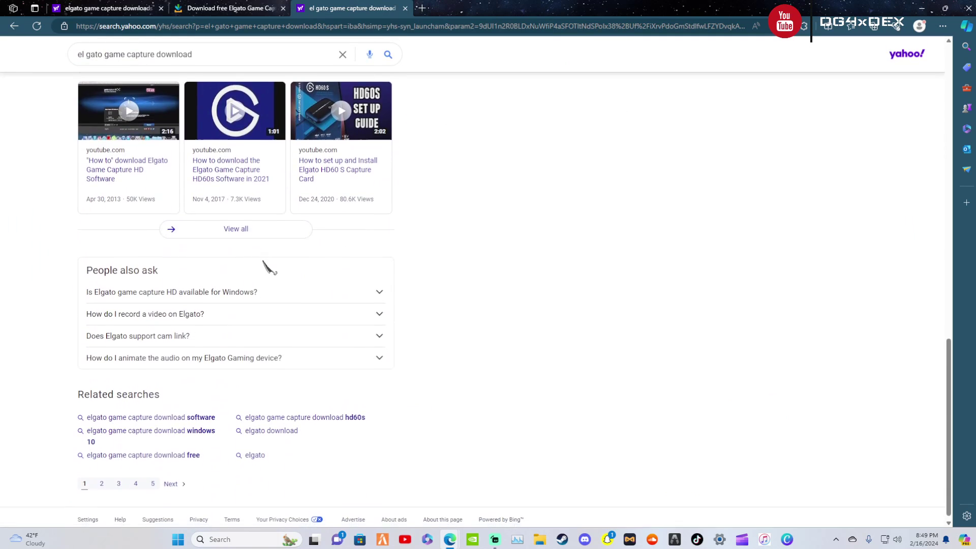
scroll(267, 267, up, 5)
scroll(266, 264, up, 4)
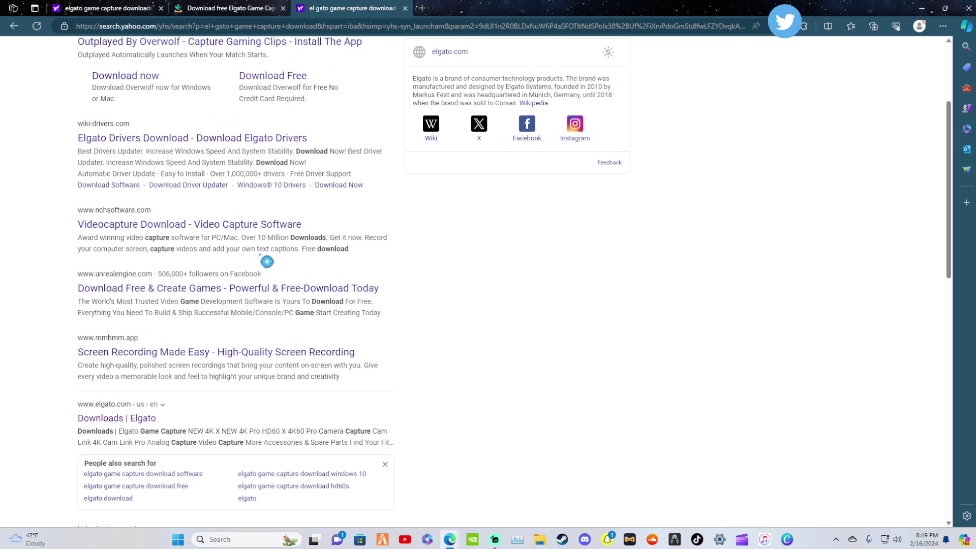
scroll(268, 262, up, 2)
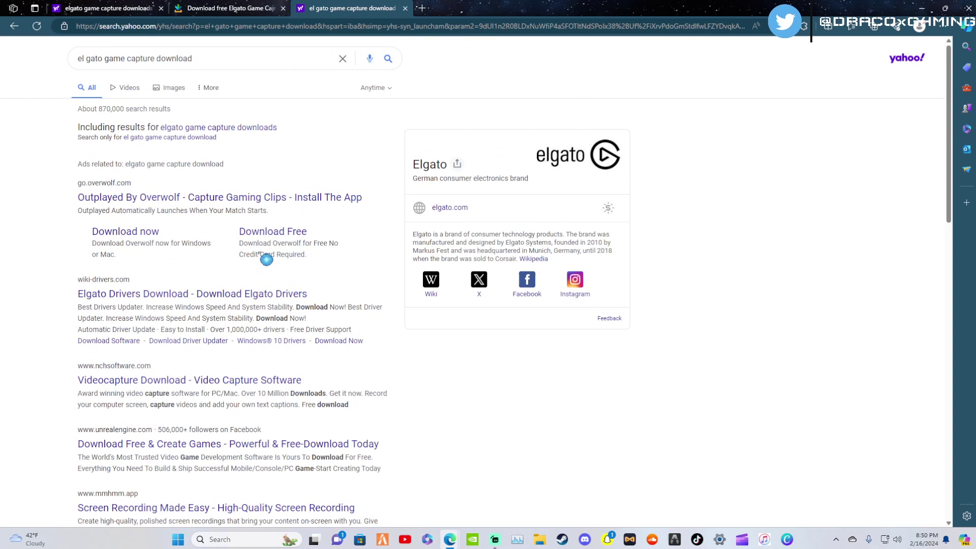
click(404, 8)
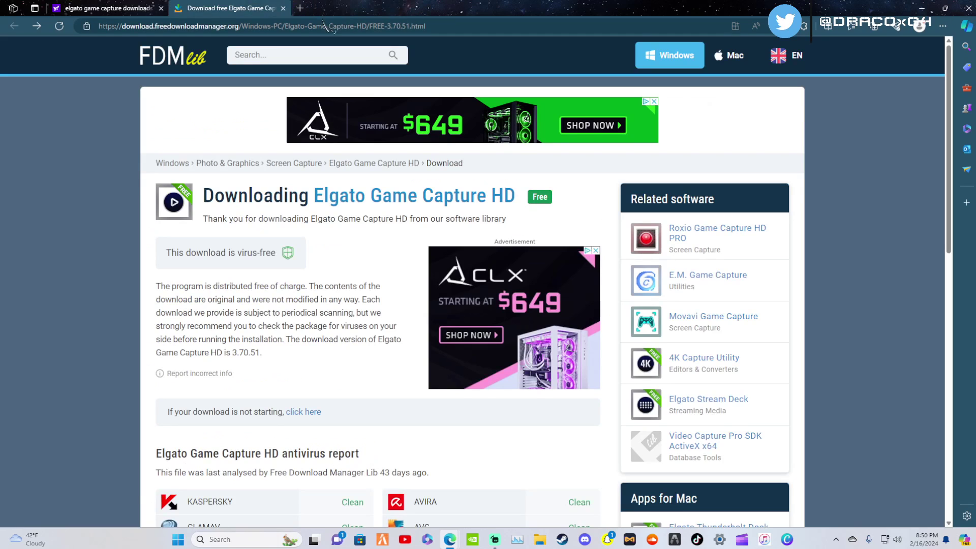
click(144, 9)
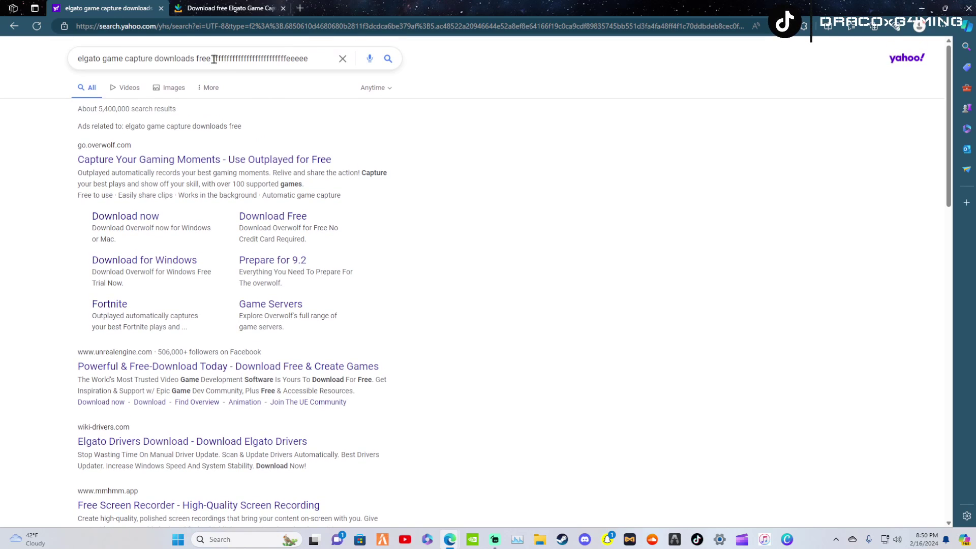
drag(211, 59, 332, 68)
key(BackSpace)
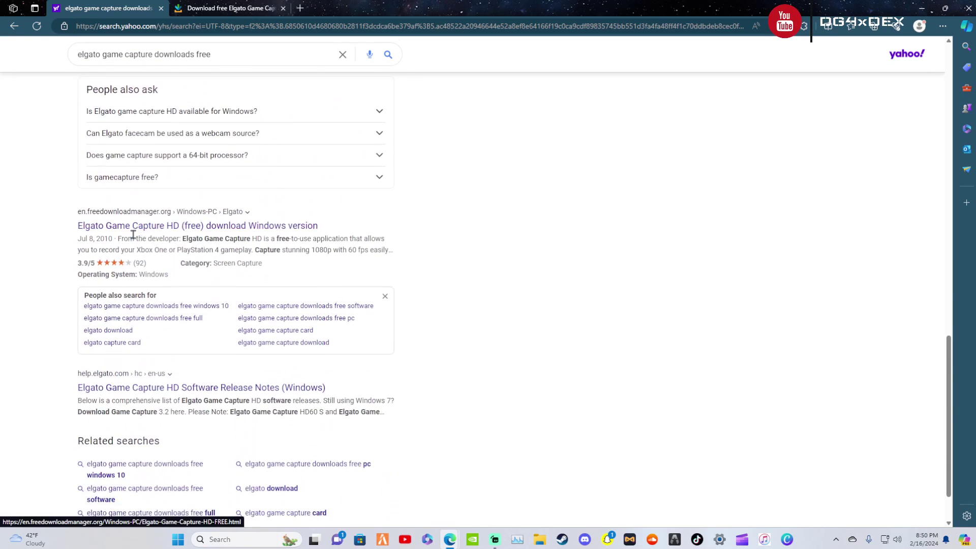
scroll(125, 179, down, 1)
Open the Free Download Manager page for Elgato Game Capture HD 3.70.51, browse its screenshots, and dismiss the popup.
click(122, 156)
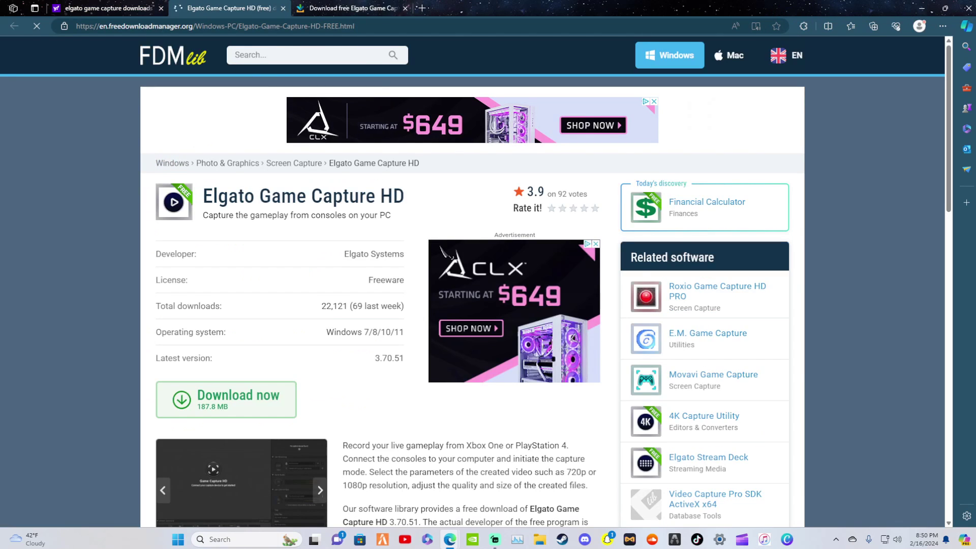
scroll(404, 228, down, 3)
mouse_move(242, 473)
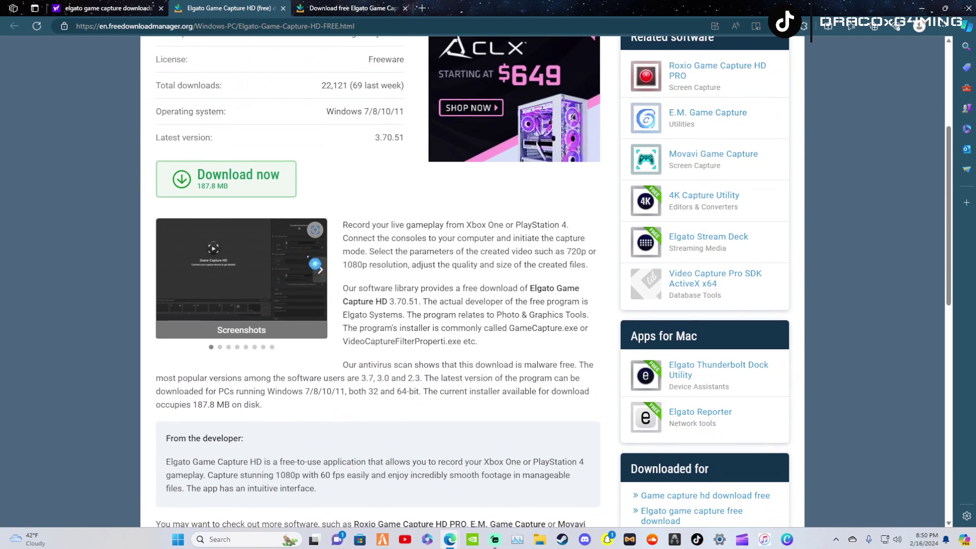
click(325, 275)
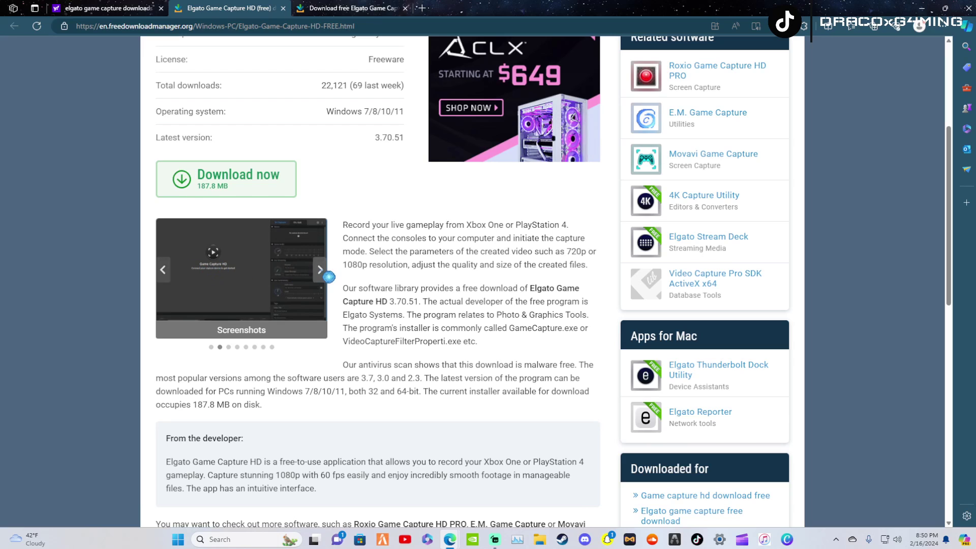
click(325, 275)
click(326, 276)
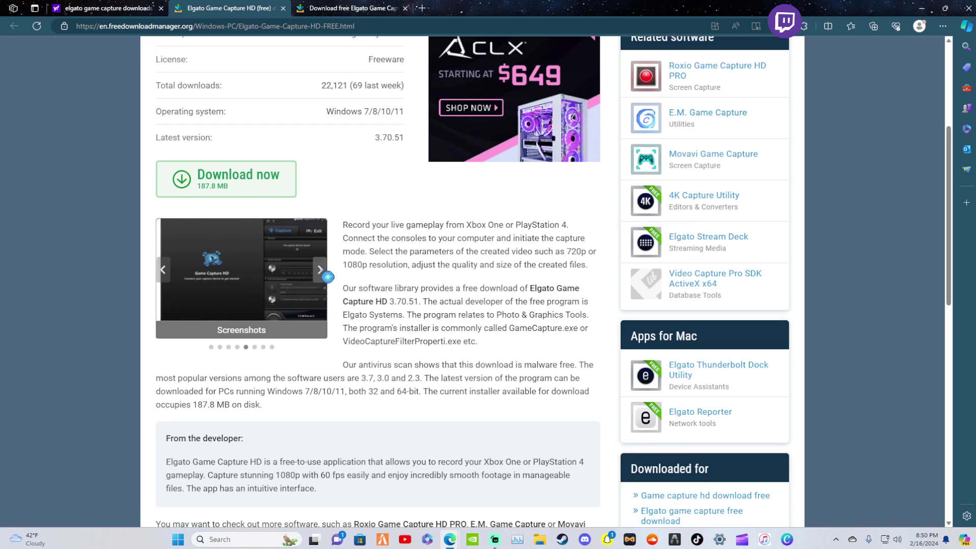
mouse_move(240, 267)
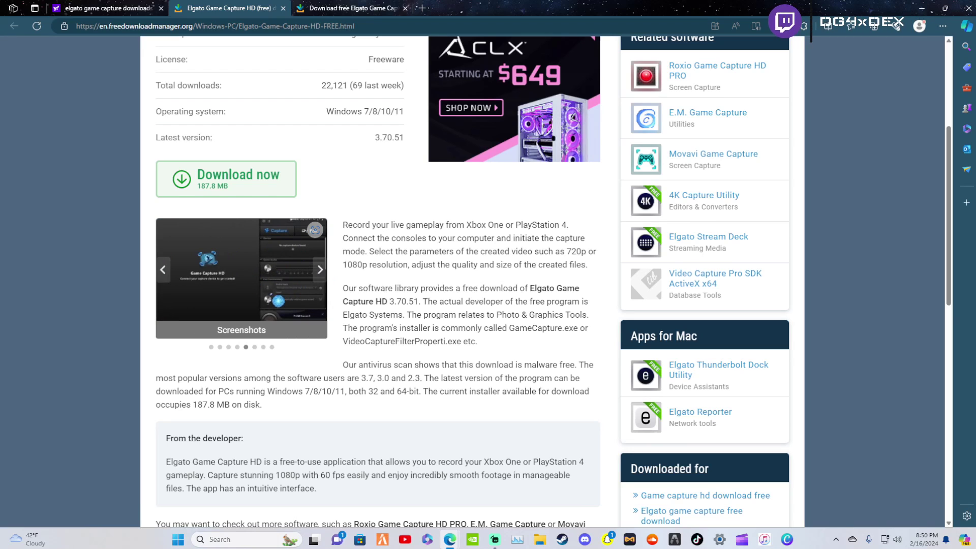
scroll(275, 236, up, 1)
scroll(283, 203, up, 1)
scroll(282, 204, up, 1)
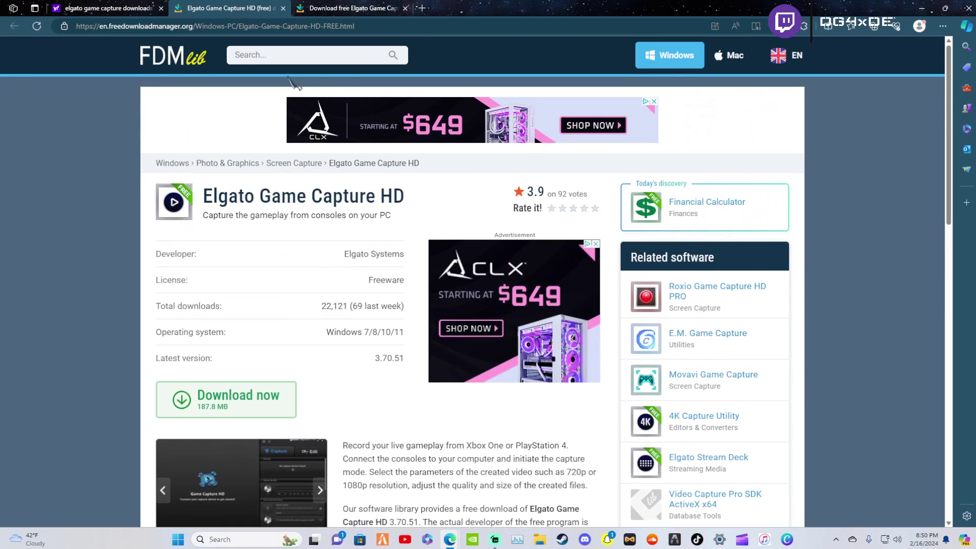
click(688, 180)
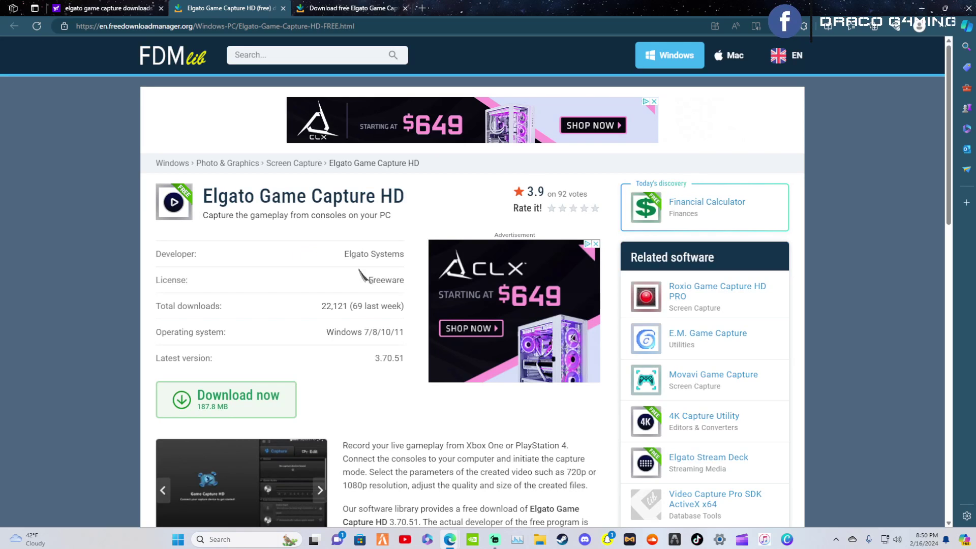
scroll(421, 327, down, 2)
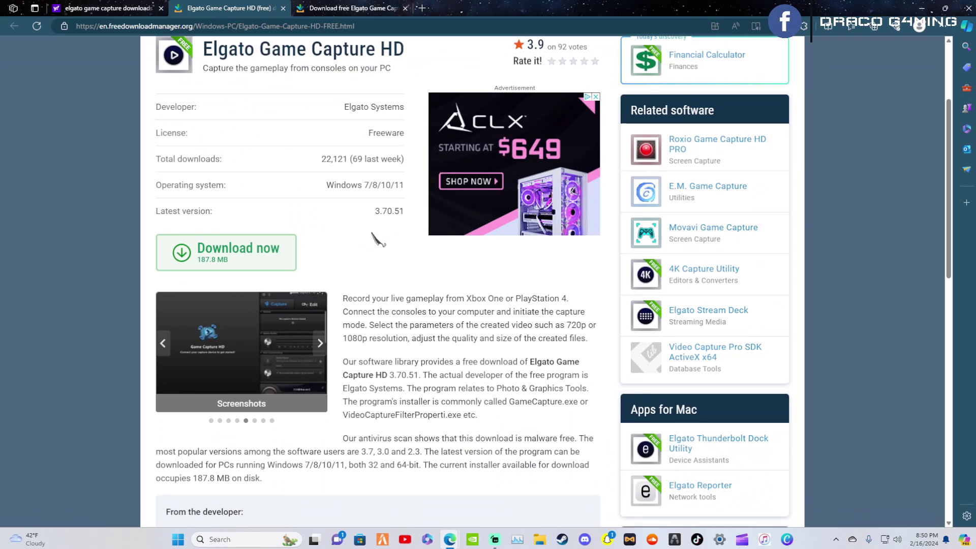
scroll(397, 227, down, 4)
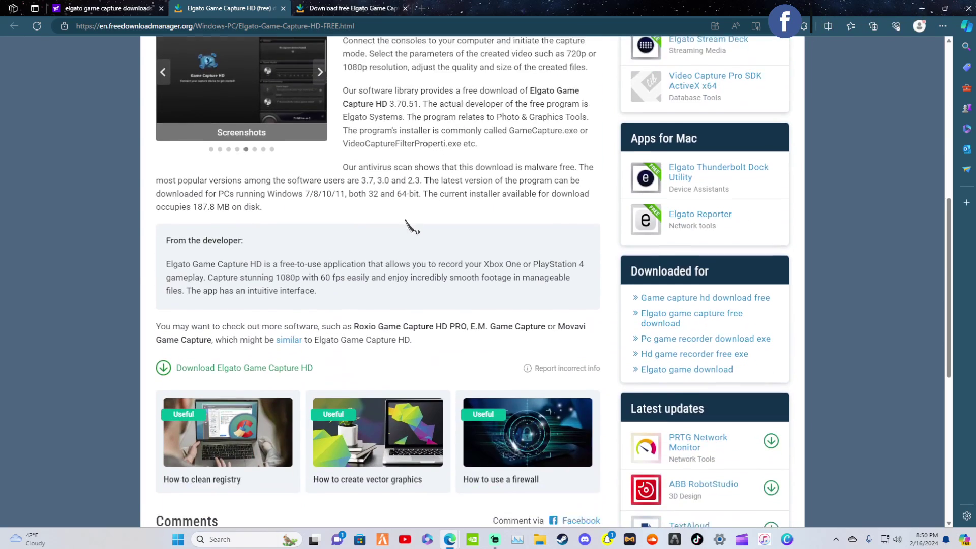
scroll(429, 217, down, 4)
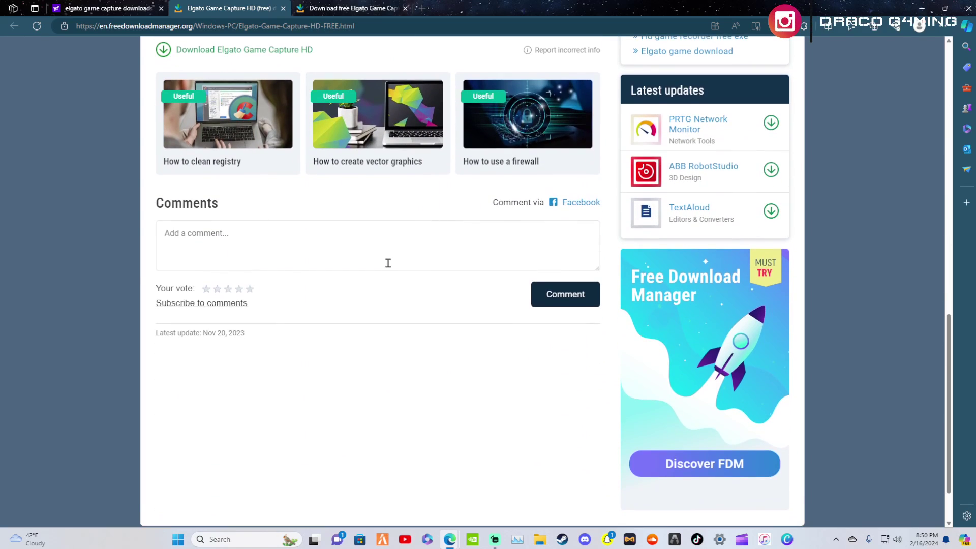
scroll(393, 245, up, 5)
scroll(305, 305, up, 5)
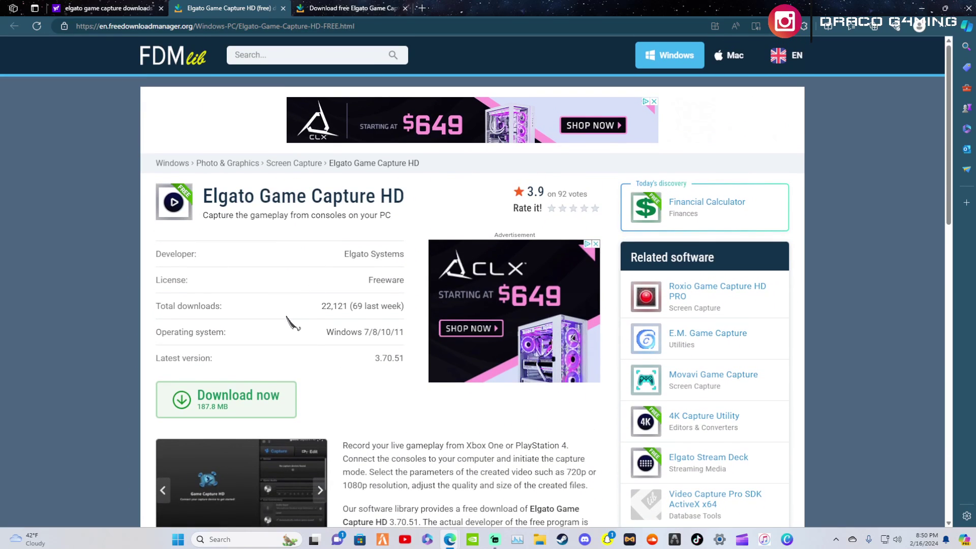
Download GameCaptureSetup_3.70.51.3051_x64.msi and open it from the Edge Downloads flyout.
click(247, 404)
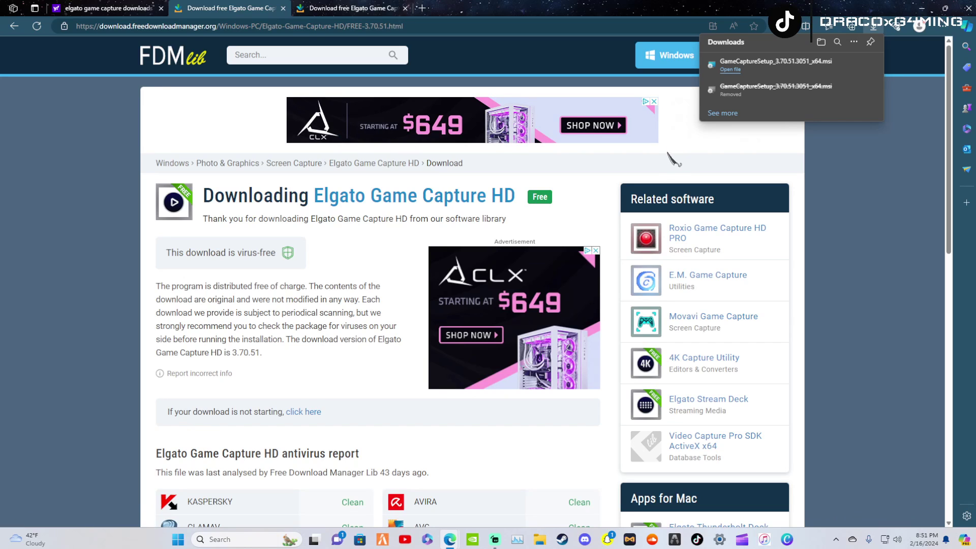
click(732, 70)
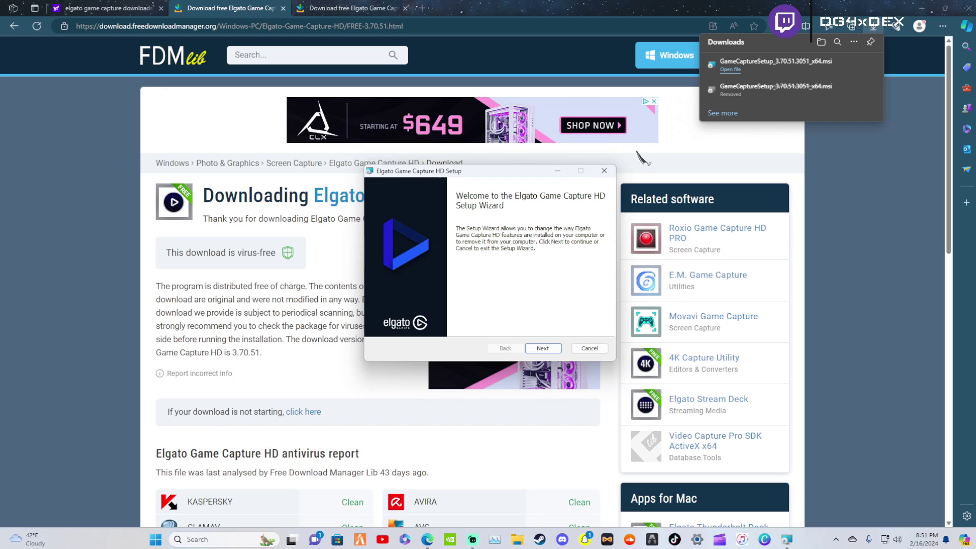
Relaunch the installer, pass the welcome page, and choose Repair for Elgato Game Capture HD.
click(743, 69)
click(543, 348)
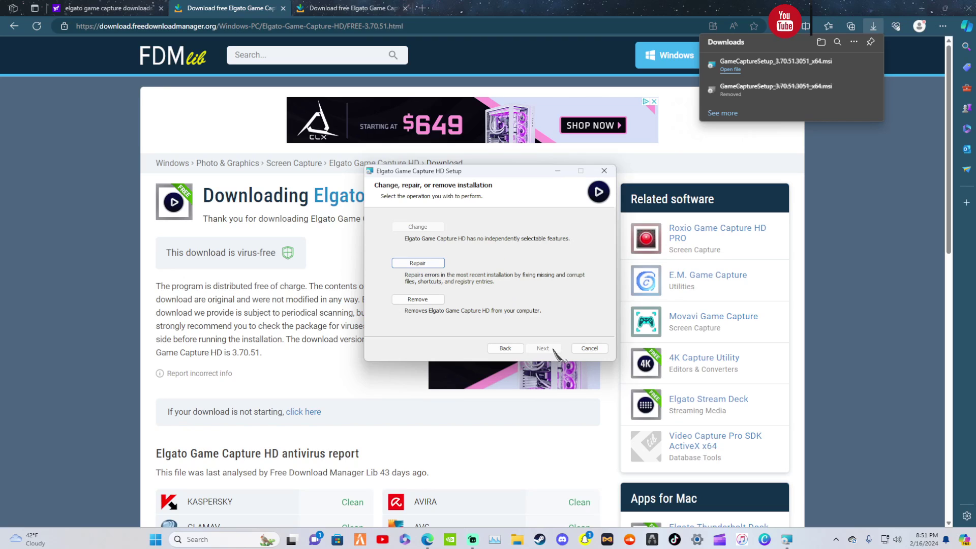
click(430, 264)
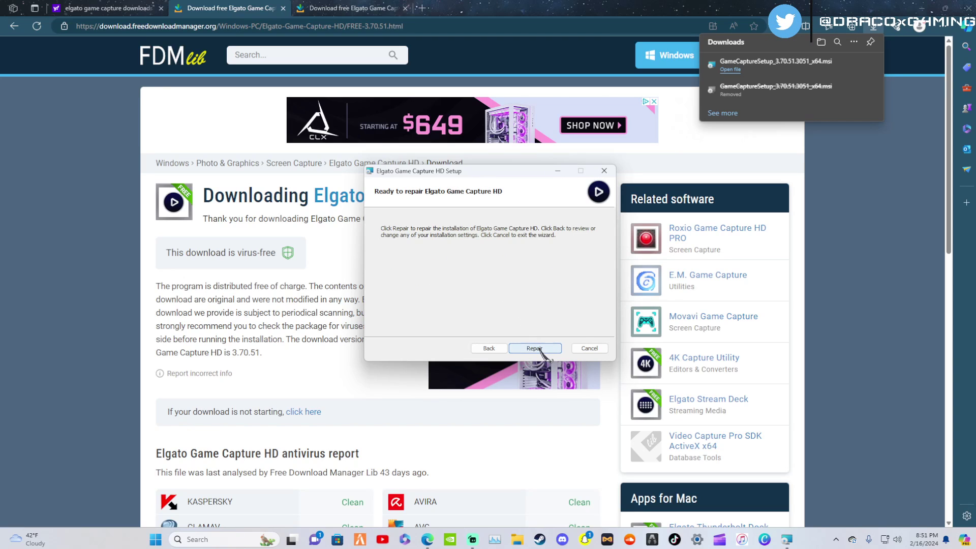
click(540, 349)
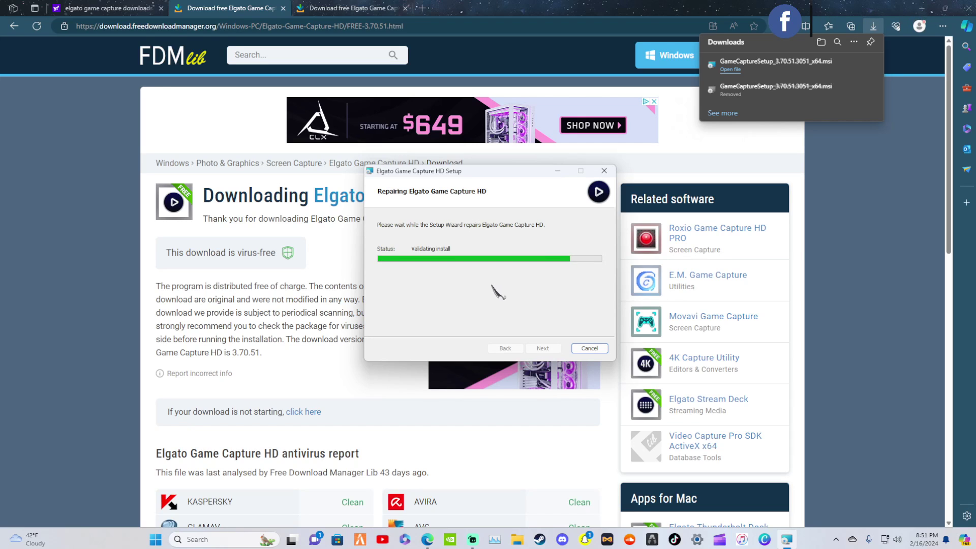
Minimize Edge to reveal the Files in Use dialog listing MedalOverlay and Streamlabs Desktop.
click(928, 12)
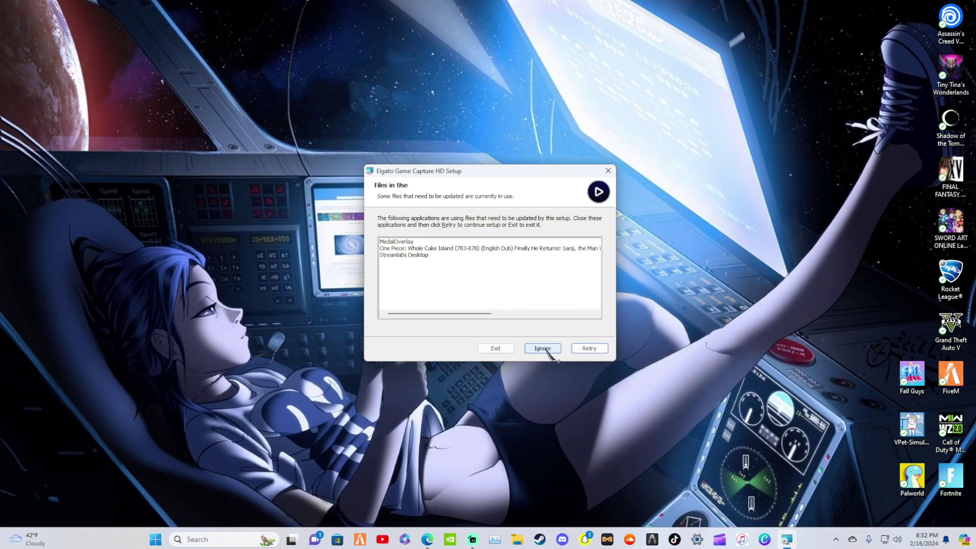
Close the blocking apps, retry, then ignore the remaining YouTube Studio Edge entry to complete the repair.
click(494, 539)
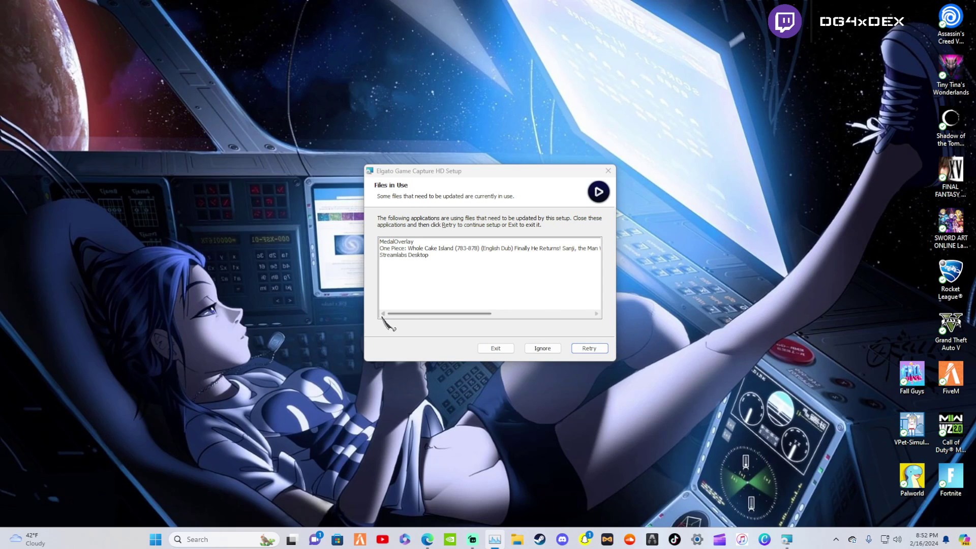
click(578, 349)
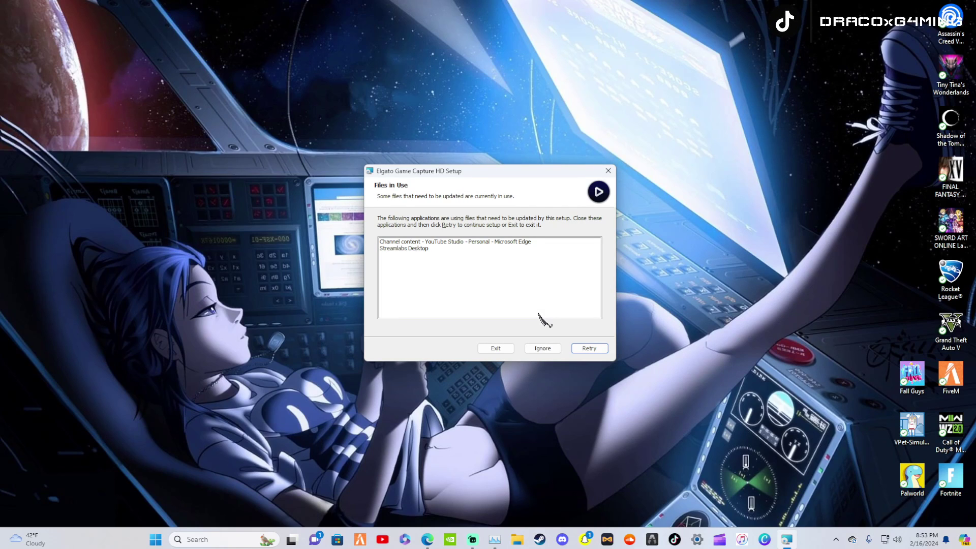
click(451, 242)
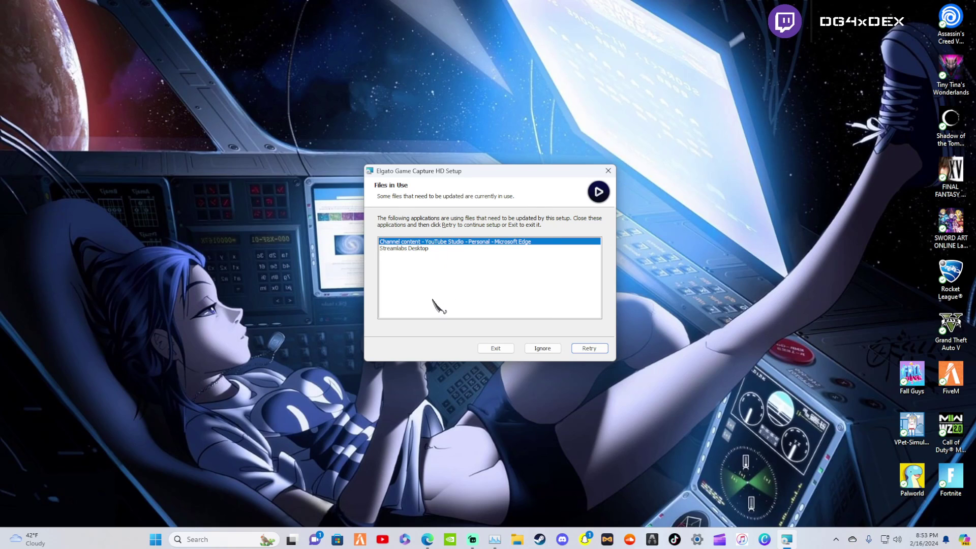
click(535, 350)
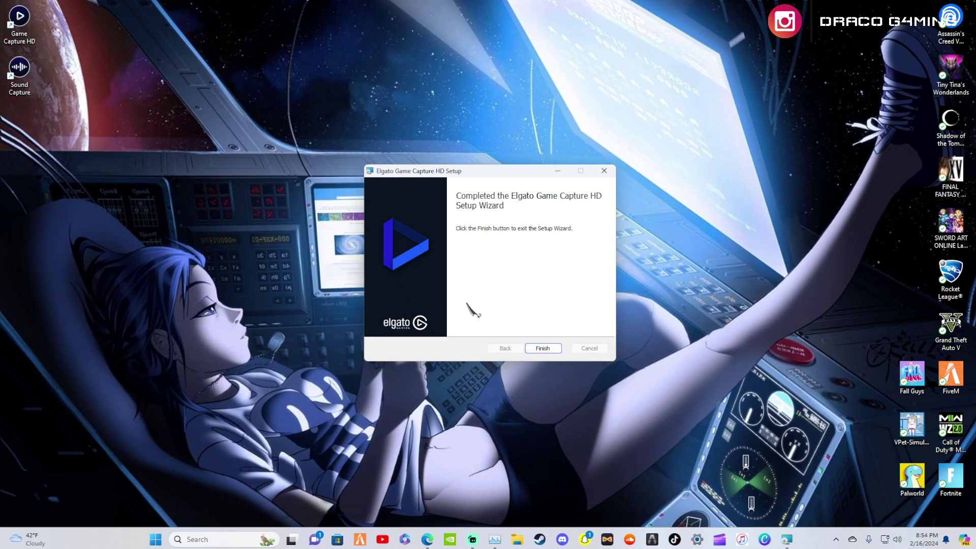
Finish the Setup Wizard and decline the restart prompt.
click(543, 349)
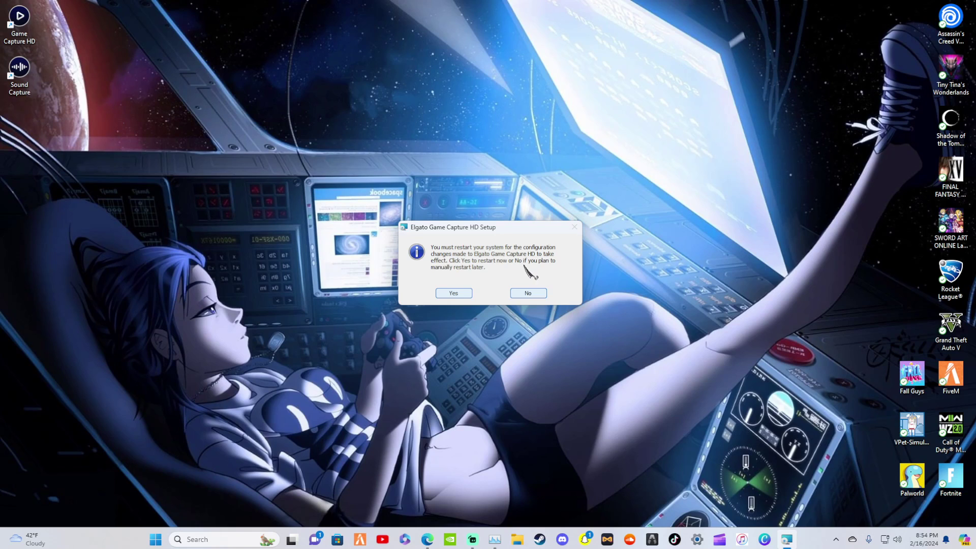
click(533, 296)
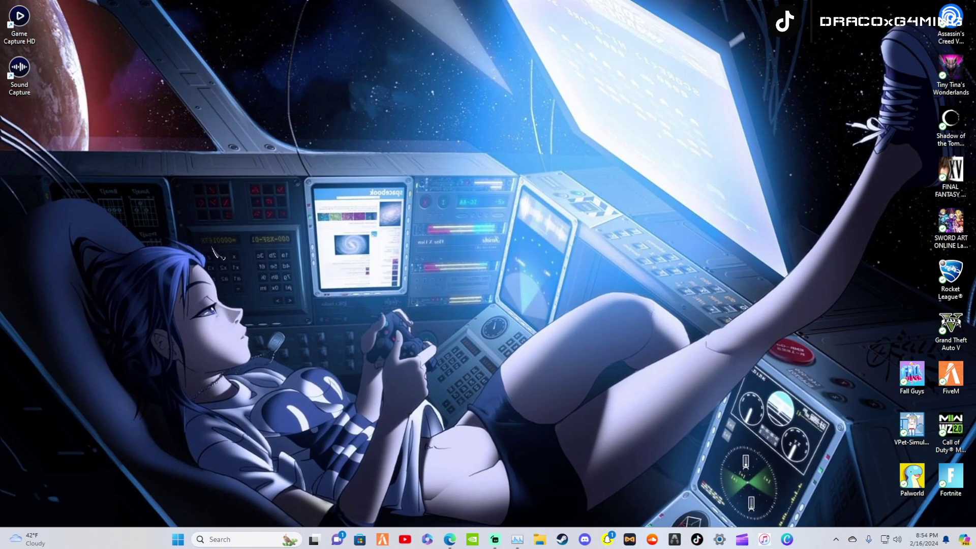
Launch Sound Capture and try Off, Team Chat, Music and PC Gaming modes, ending in Advanced.
double_click(25, 84)
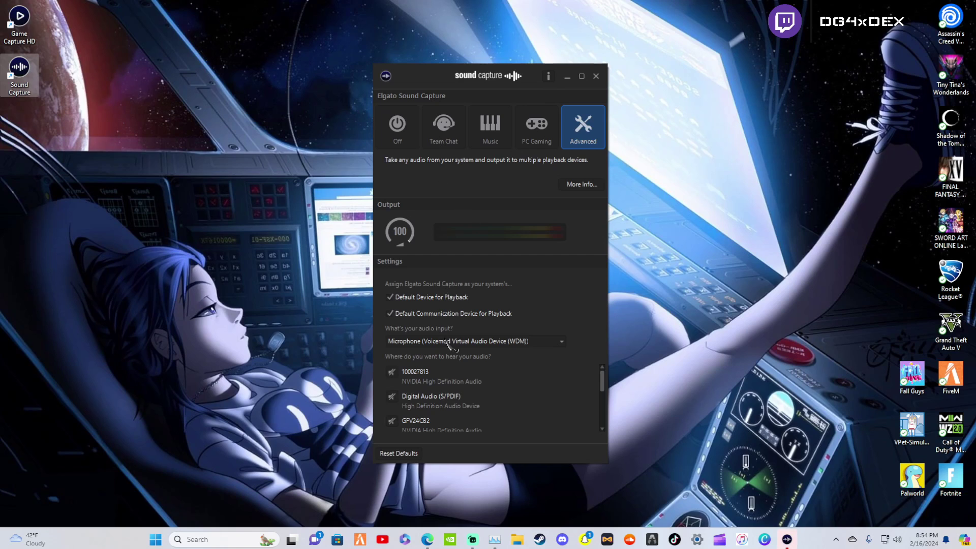
drag(603, 380, 609, 447)
scroll(466, 377, up, 5)
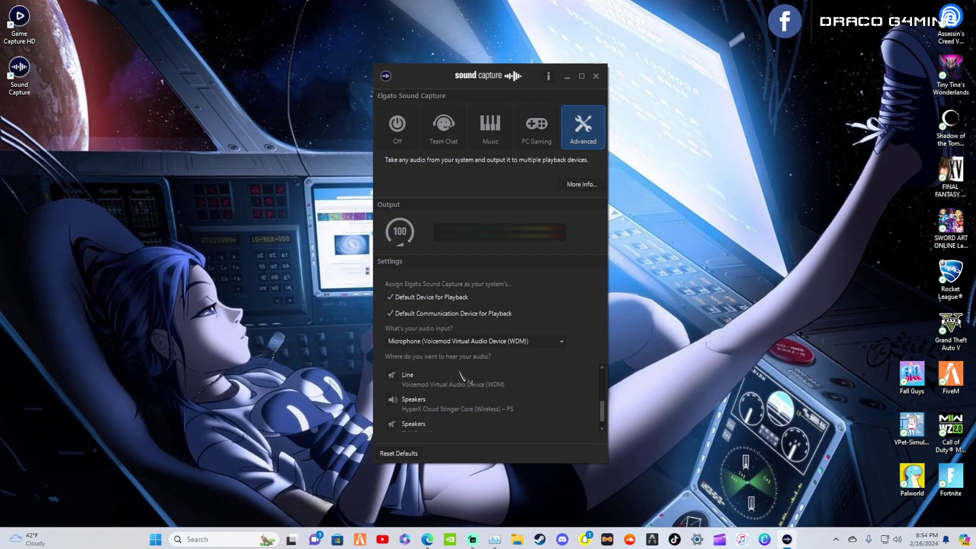
click(400, 130)
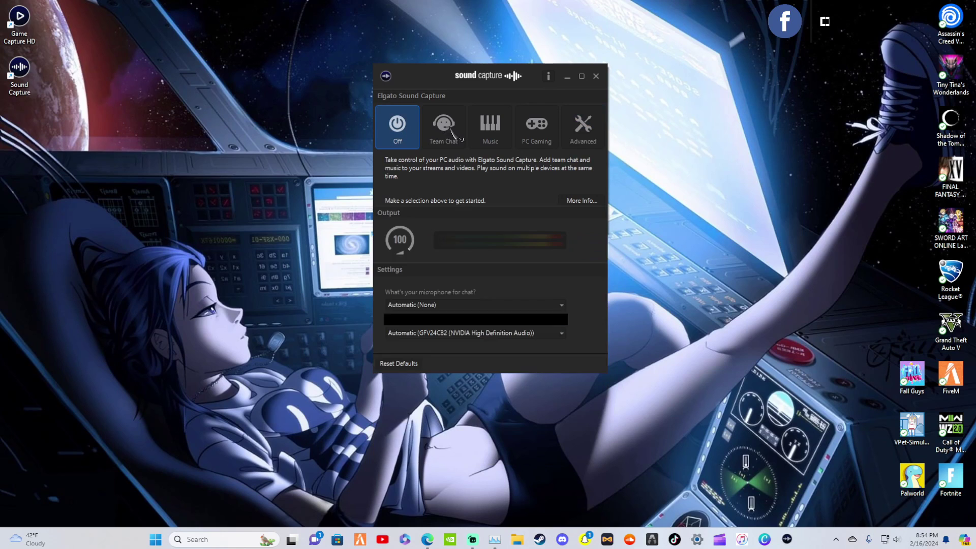
click(445, 130)
click(492, 130)
click(534, 130)
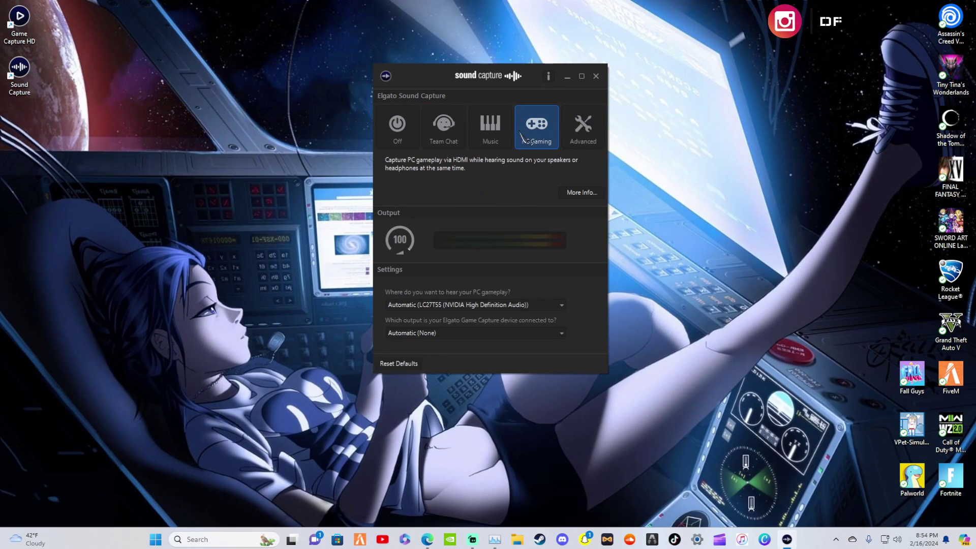
click(588, 134)
click(412, 138)
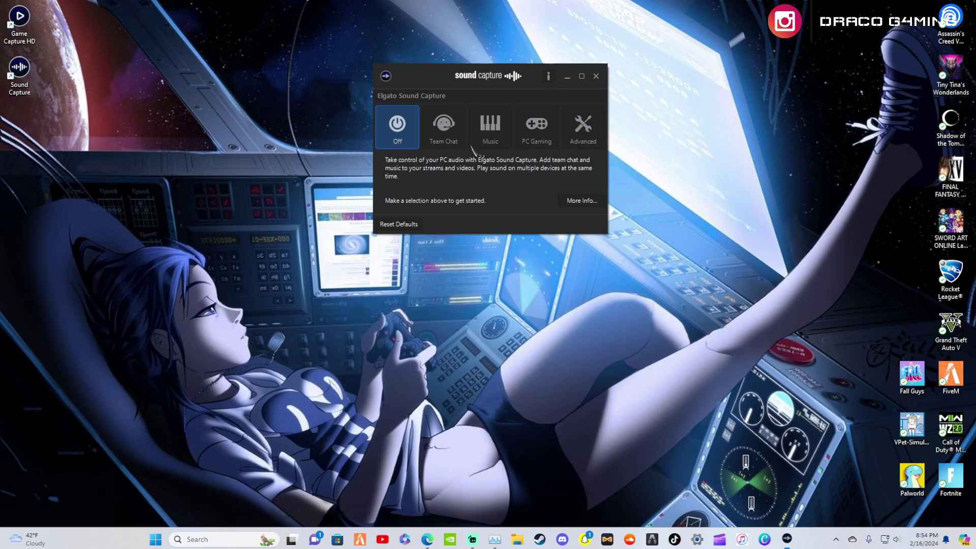
click(450, 134)
click(587, 138)
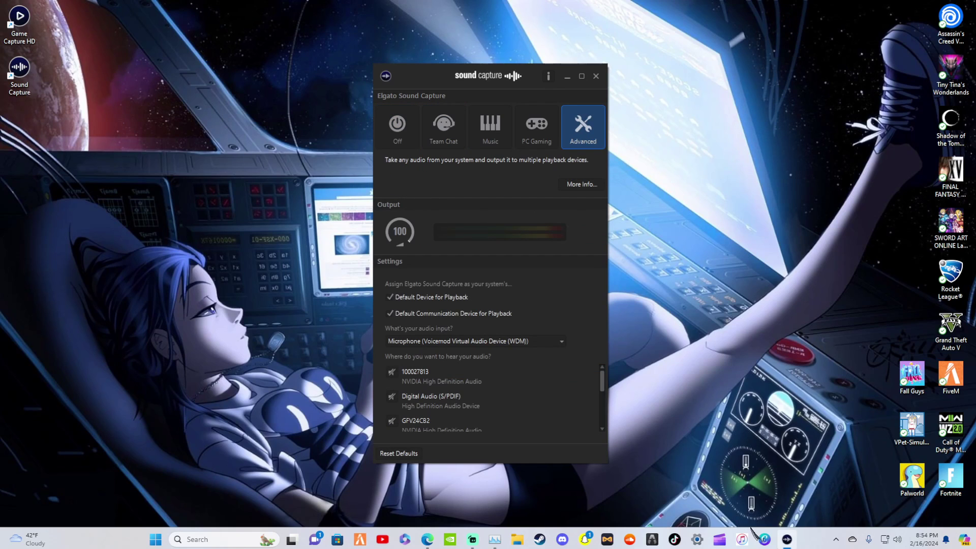
Pin Sound Capture to the taskbar via its icon's context menu, then minimize its window.
right_click(791, 543)
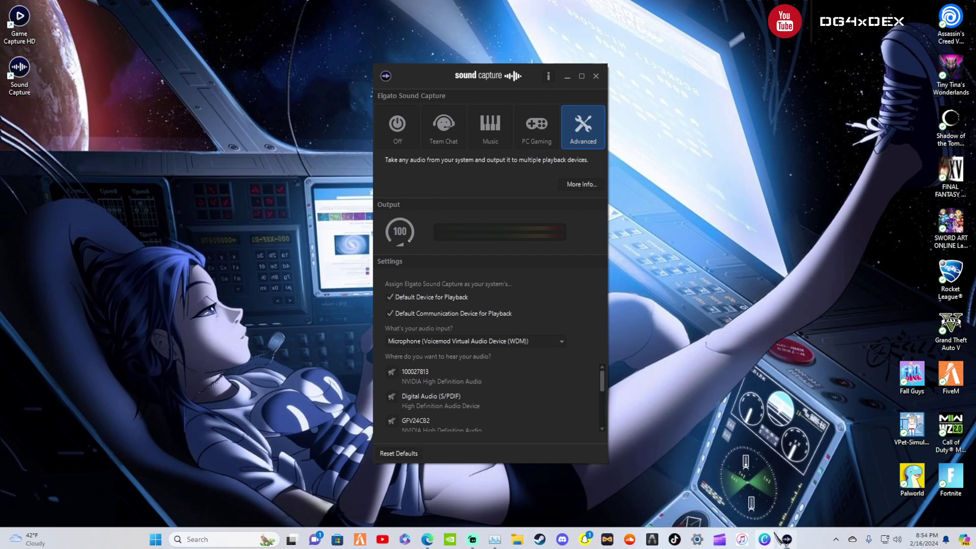
right_click(796, 544)
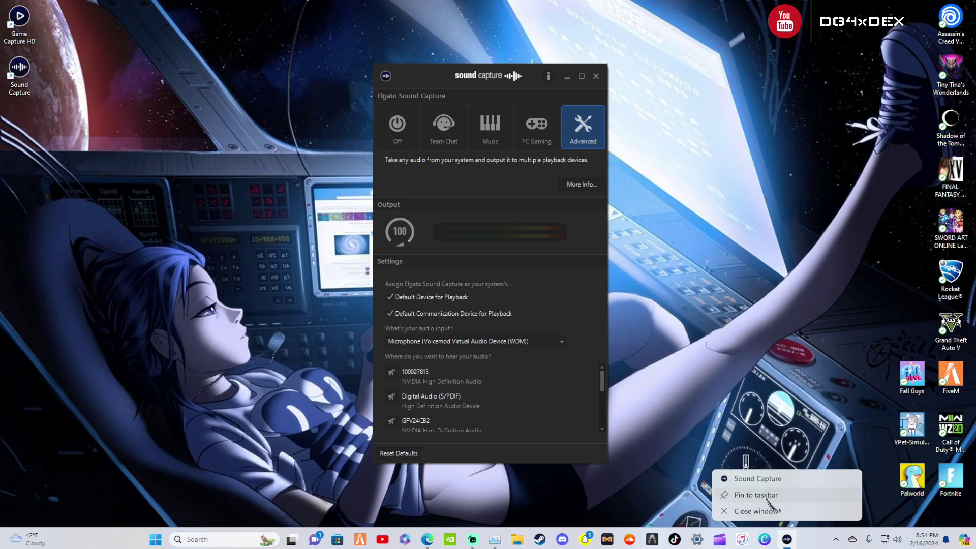
click(788, 540)
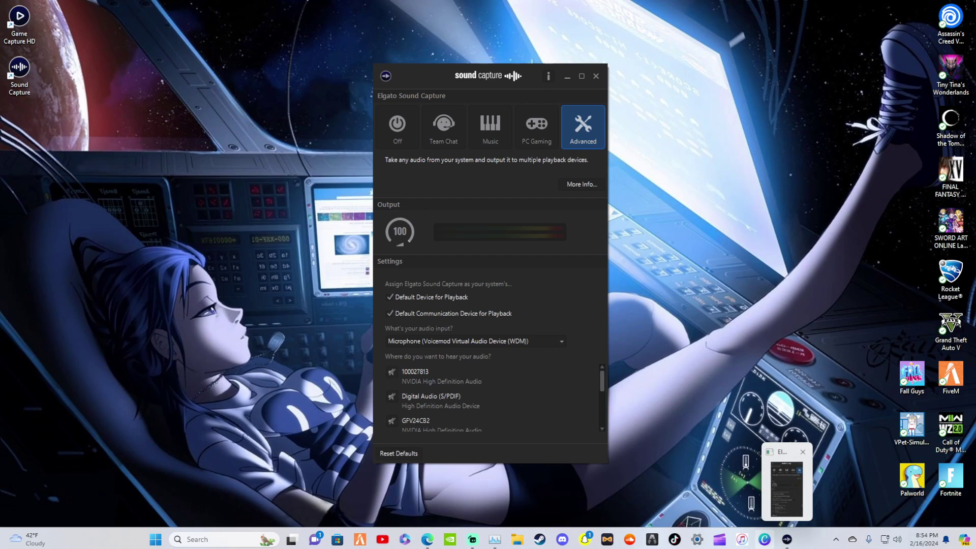
click(567, 77)
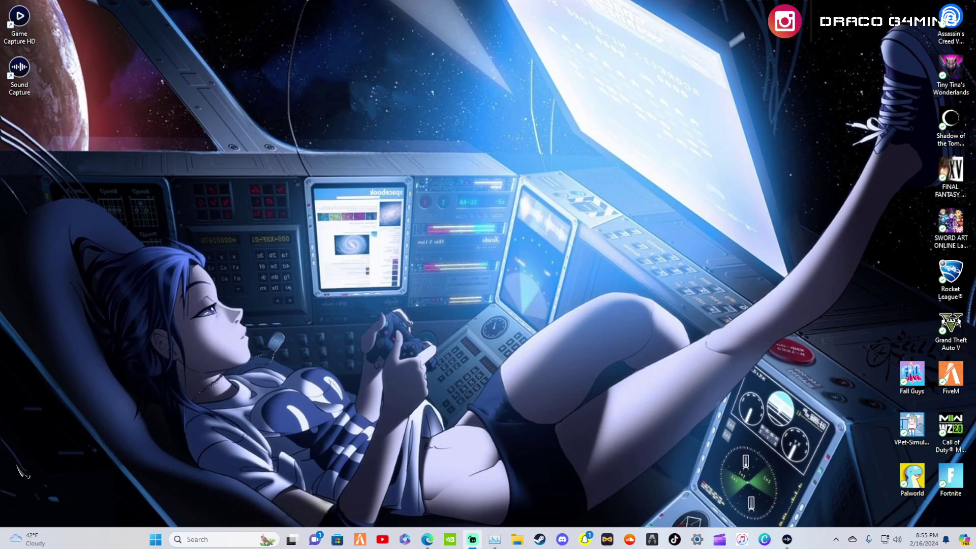
mouse_move(427, 539)
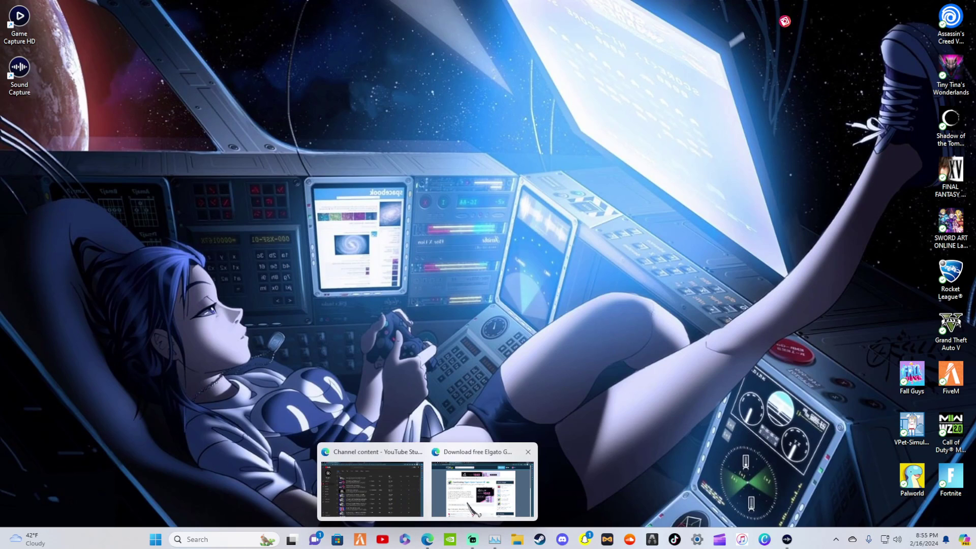
Bring Edge back from the taskbar and dismiss the full-page ad.
click(468, 506)
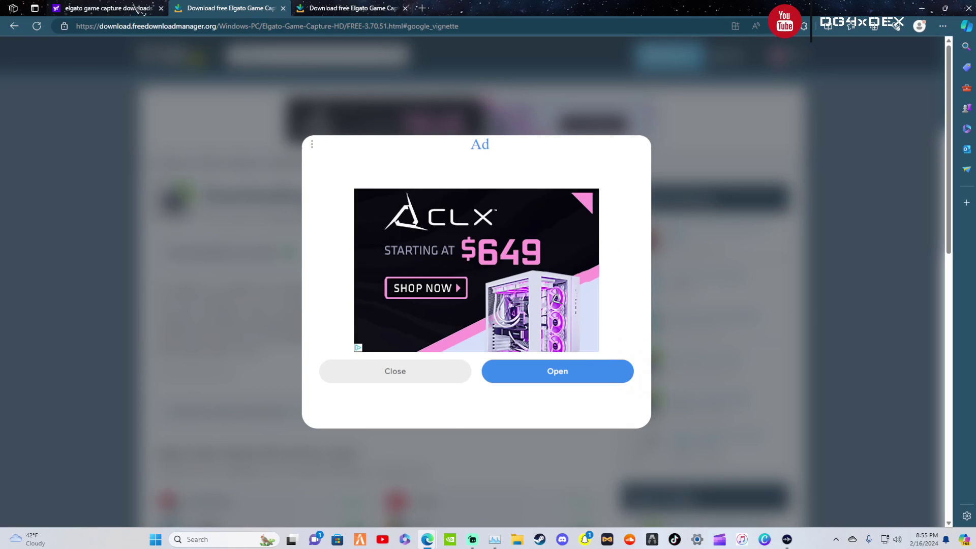
click(55, 8)
click(182, 8)
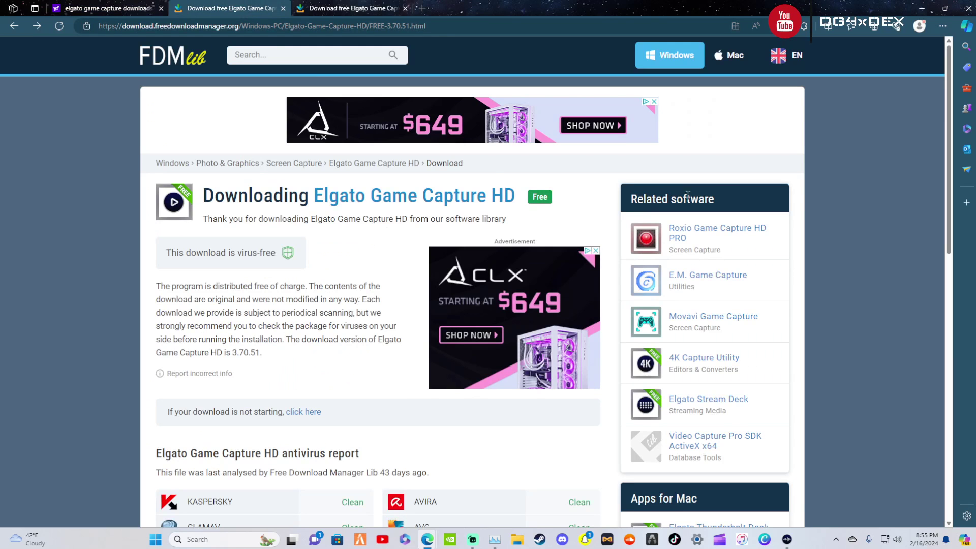
Copy the download page's address from the address bar.
click(171, 26)
right_click(170, 26)
click(210, 139)
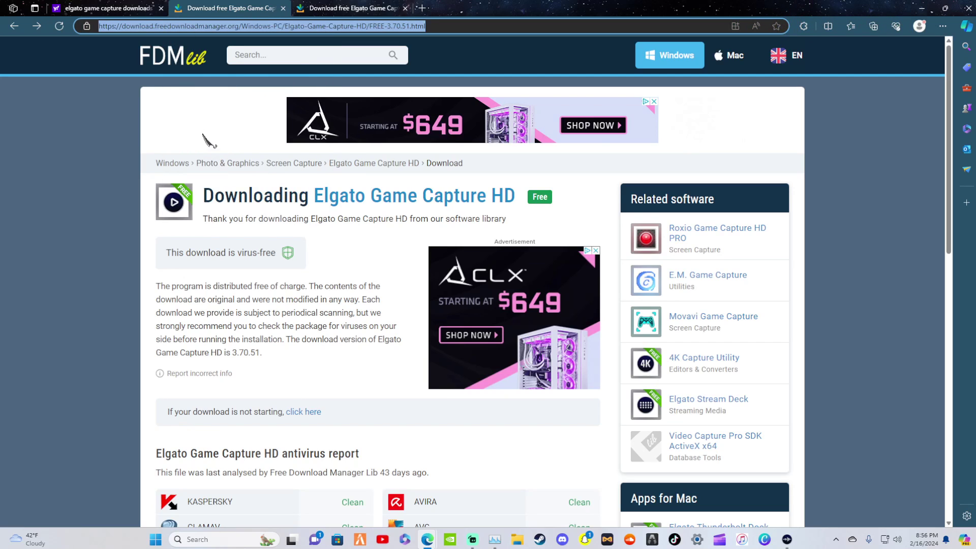